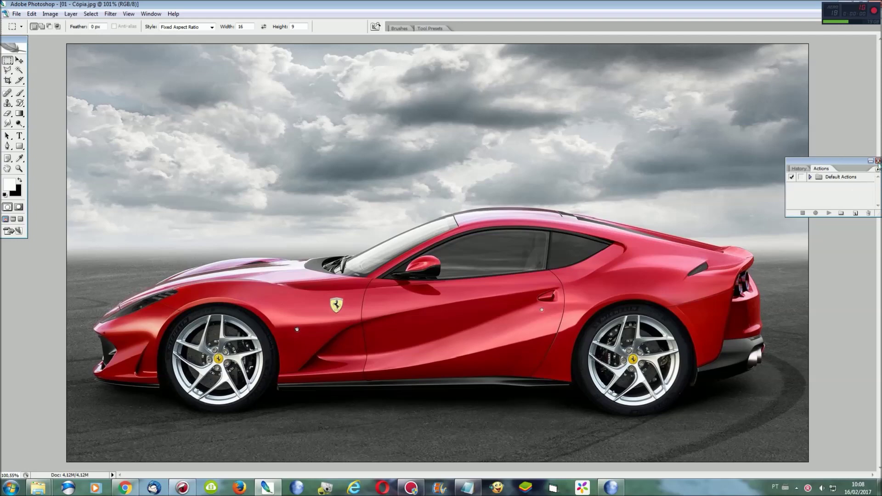
Switch to the convertible photo 02 - Cópia.jpg, zoom in on the door mirror, and pick the Polygonal Lasso.
click(151, 14)
click(167, 214)
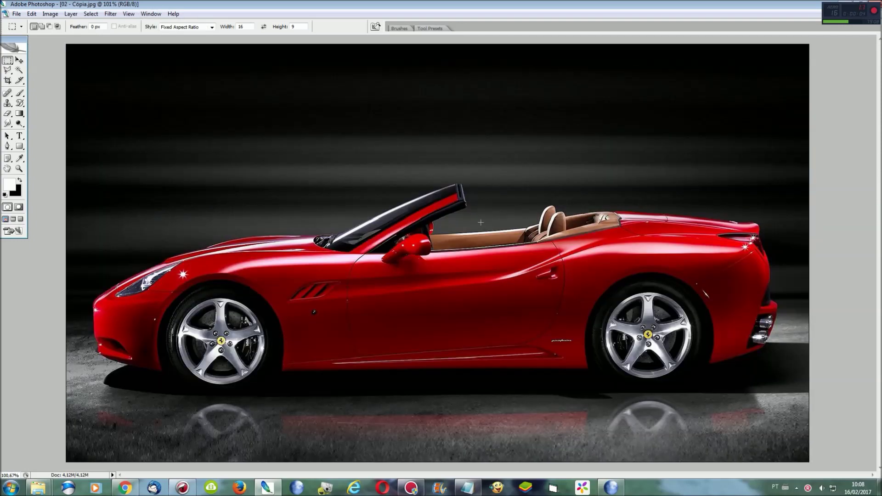
key(ctrl+plus)
key(ctrl+plus)
key(ctrl+plus)
key(ctrl+plus)
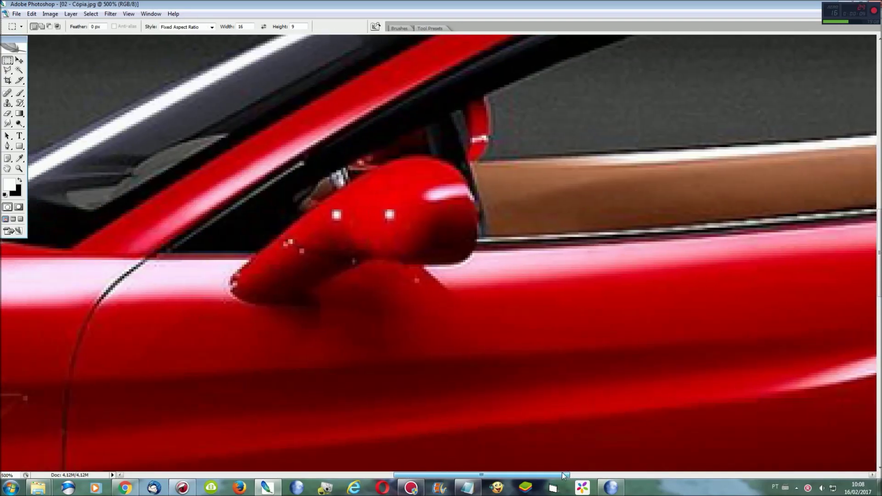
drag(560, 475, 564, 475)
key(l)
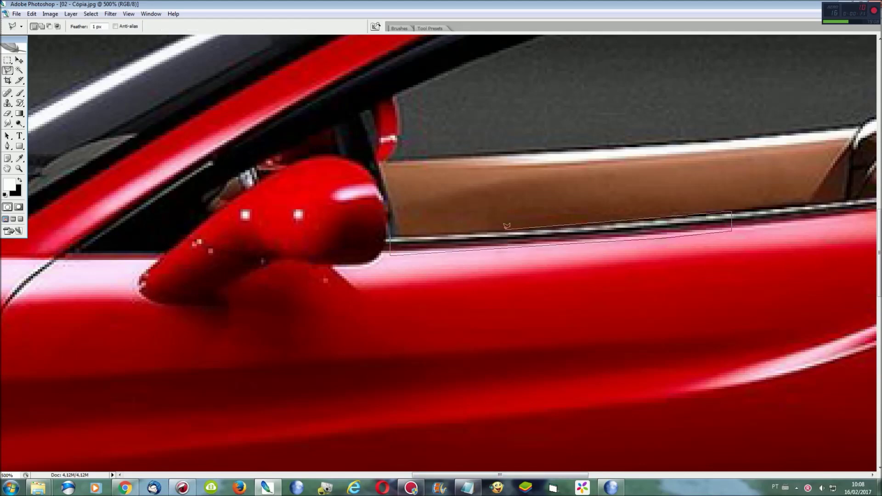
Copy the chrome window strip to a new layer and stretch it left over the mirror.
click(394, 230)
key(ctrl+j)
key(ctrl+t)
mouse_move(389, 234)
mouse_down()
mouse_move(159, 234)
mouse_move(153, 245)
mouse_up()
right_click(176, 235)
key(Escape)
key(Return)
On the Background layer, sample black and fill the mirror area beside the pillar with it.
key(l)
click(216, 246)
click(158, 251)
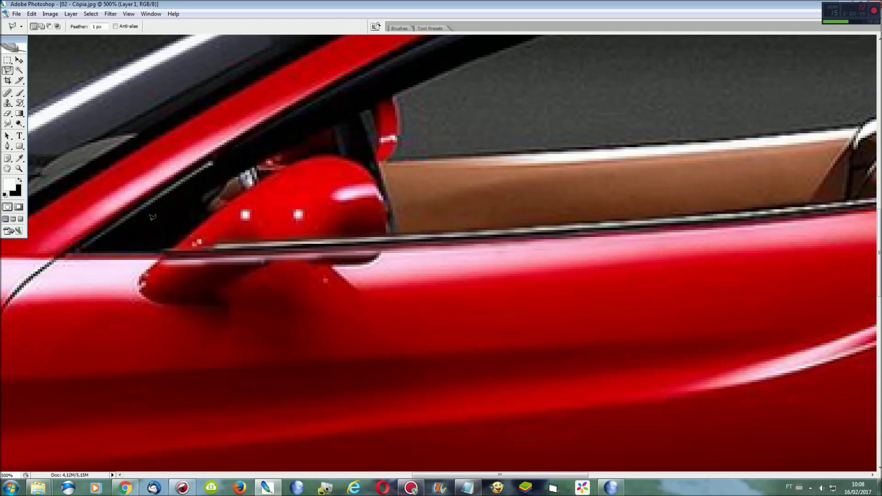
key(F7)
click(46, 388)
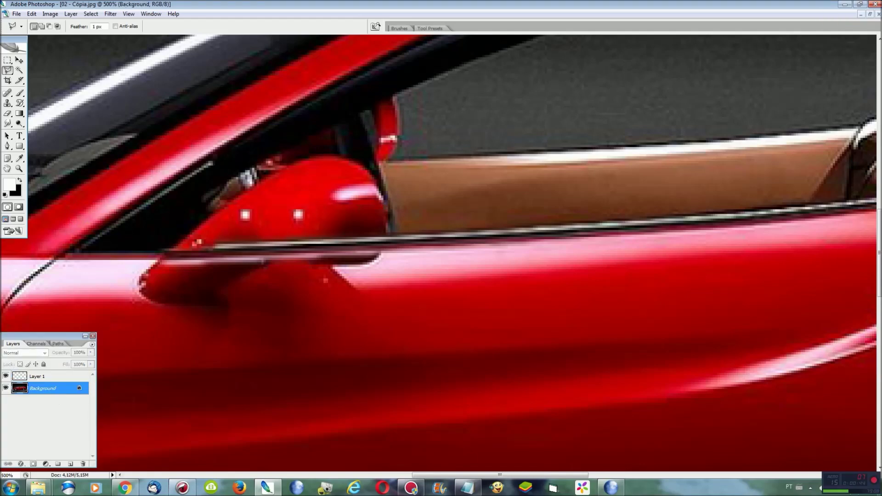
click(20, 159)
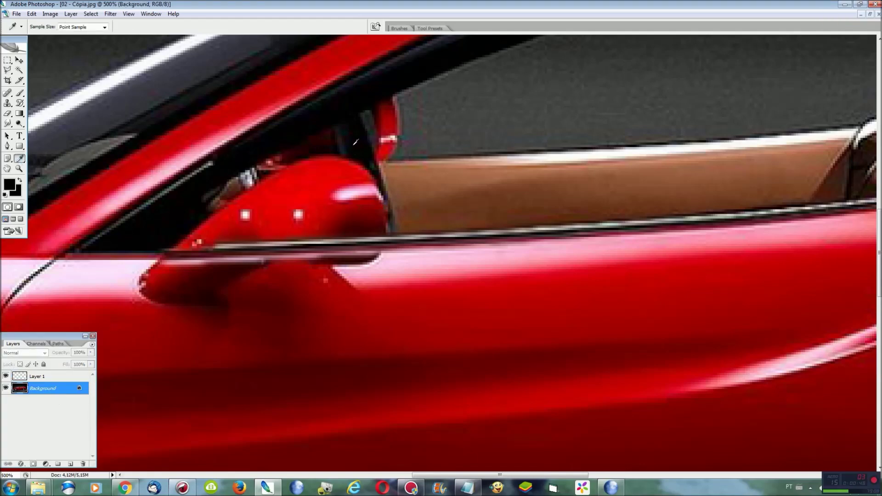
key(l)
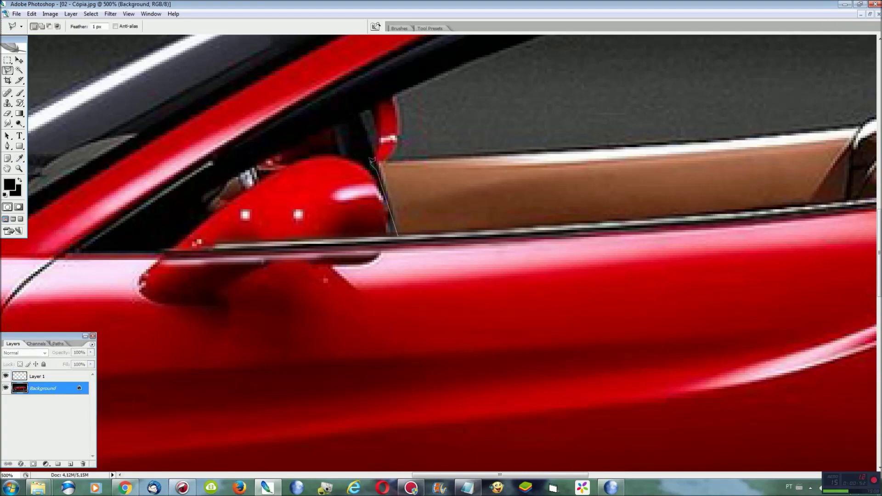
click(397, 238)
click(362, 239)
key(alt+BackSpace)
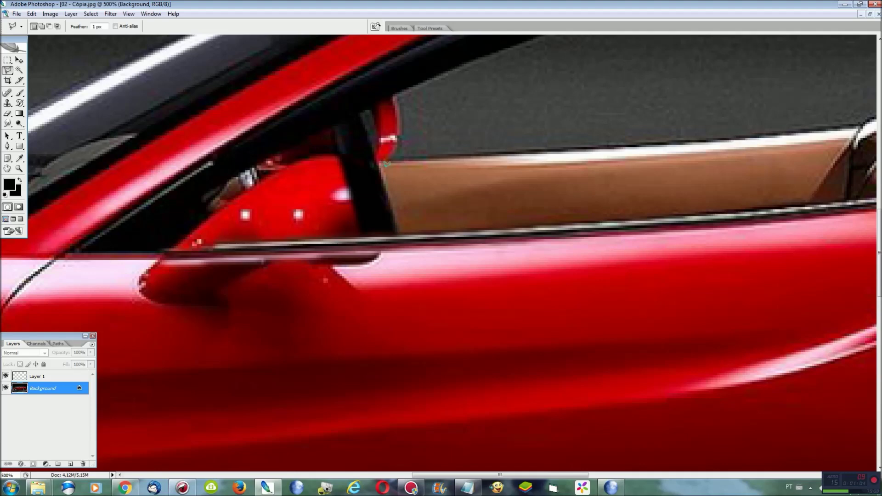
Paste the brown interior into an outline over the mirror and merge all layers into Background.
click(607, 224)
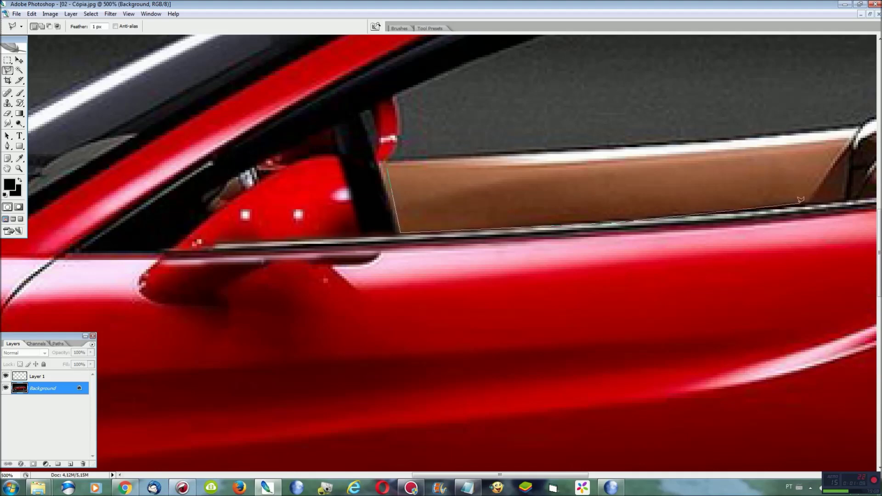
click(839, 141)
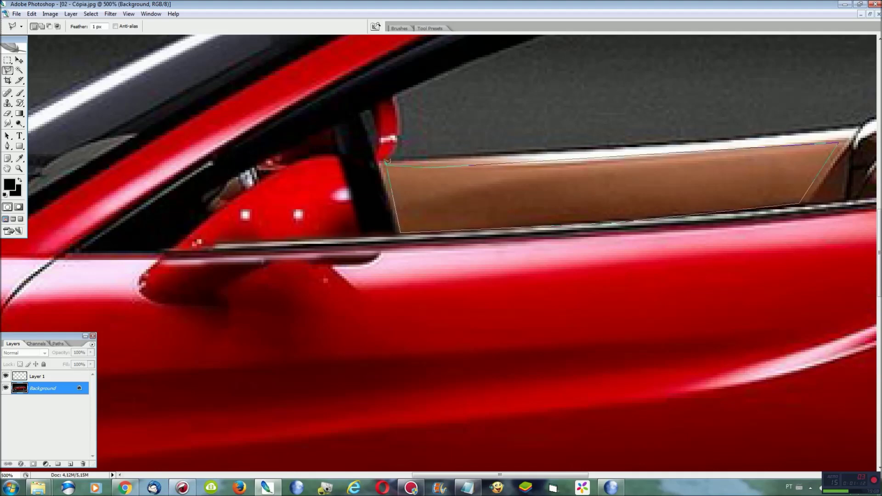
click(385, 161)
click(365, 238)
click(339, 156)
click(259, 168)
click(362, 237)
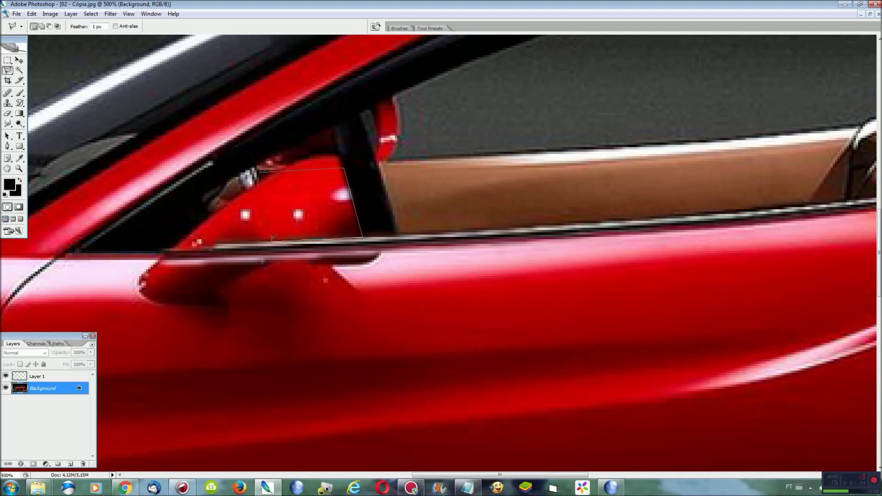
click(259, 171)
key(ctrl+shift+v)
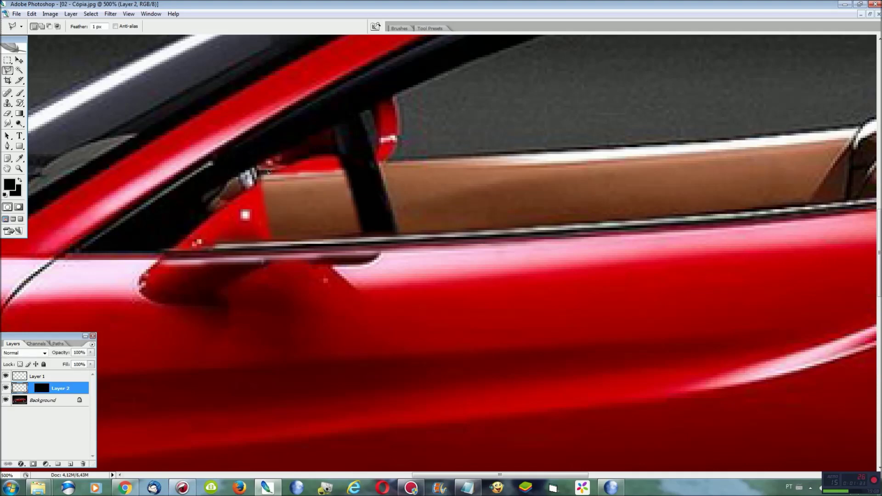
key(ctrl+shift+e)
Fill the window area under the mirror with black.
click(228, 241)
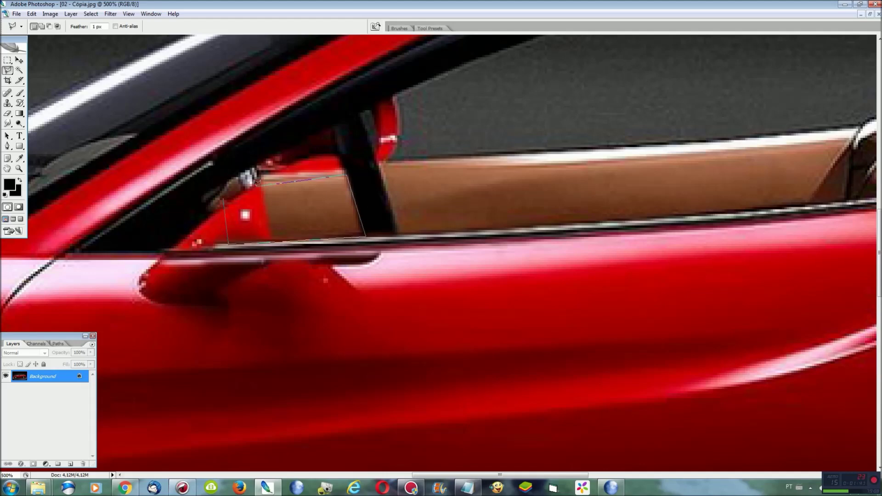
click(227, 197)
key(alt+BackSpace)
scroll(319, 190, up, 1)
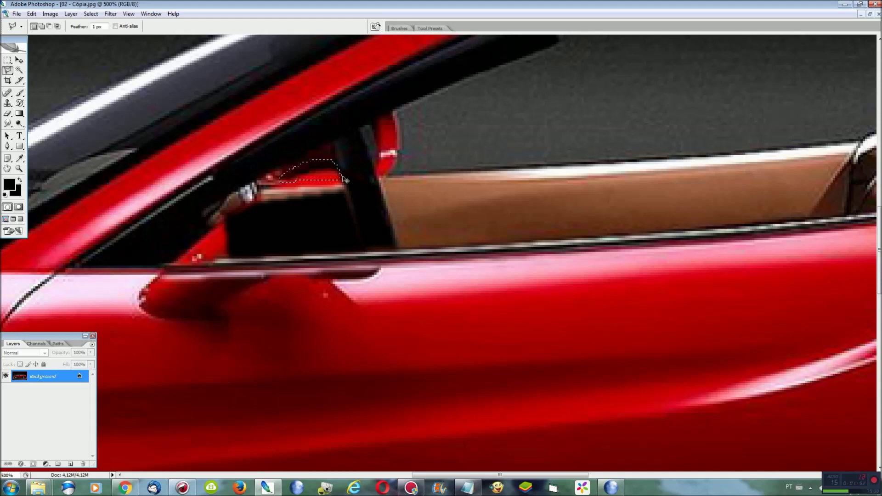
Copy a piece near the window top, warp it along the window curve, and merge it into Background.
click(278, 180)
key(ctrl+j)
key(ctrl+t)
right_click(334, 168)
click(363, 236)
drag(310, 181, 317, 185)
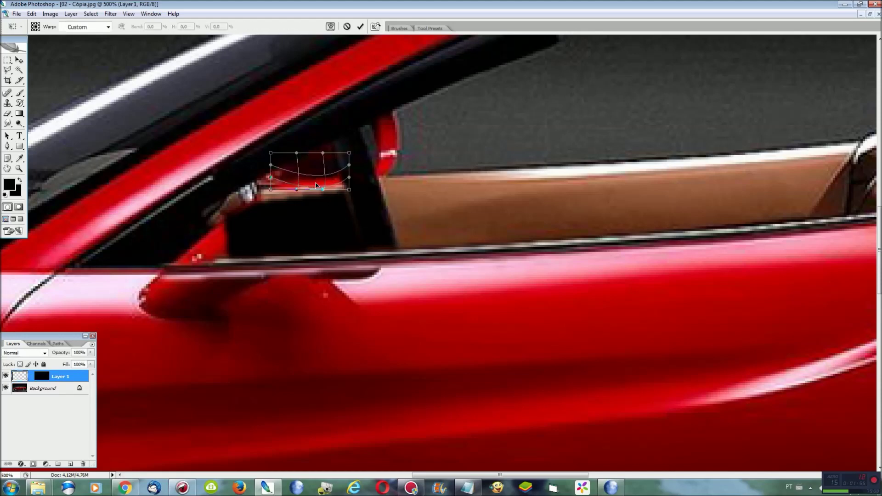
key(Return)
key(ctrl+e)
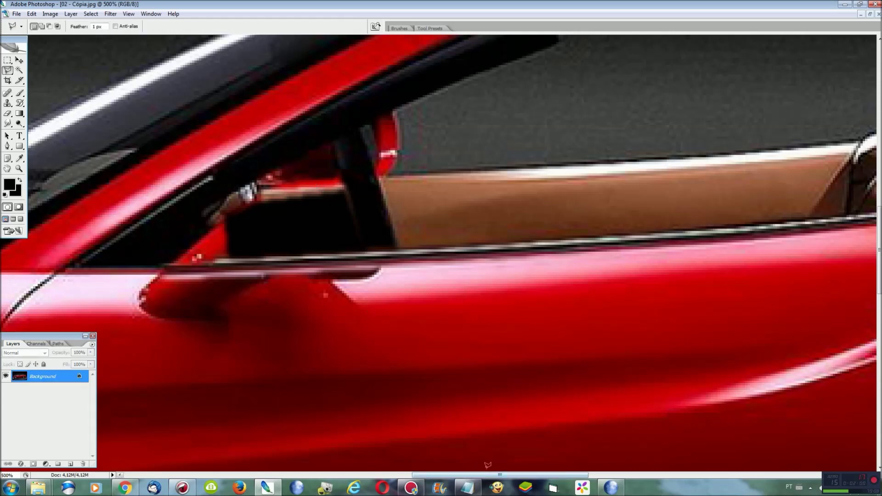
Try warping a copied triangle at the window edge over the mirror, then undo it and refit the view.
drag(489, 475, 433, 474)
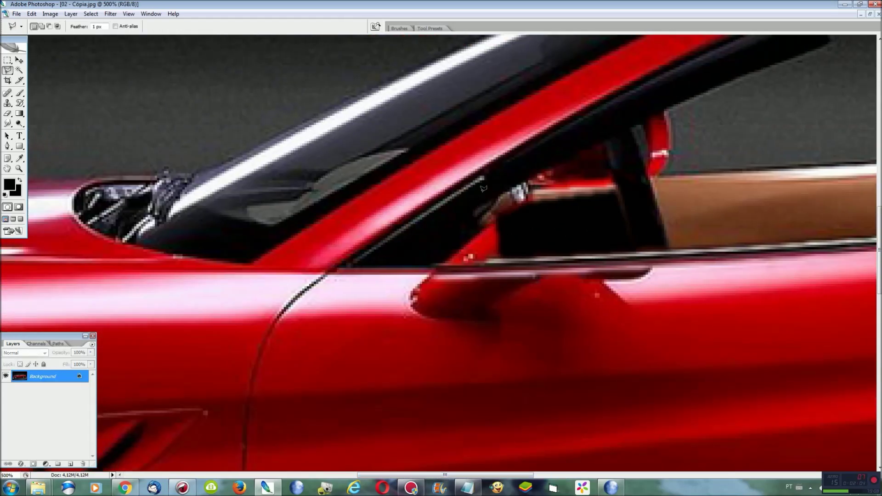
click(488, 261)
click(367, 263)
click(480, 184)
key(ctrl+j)
key(ctrl+t)
right_click(482, 212)
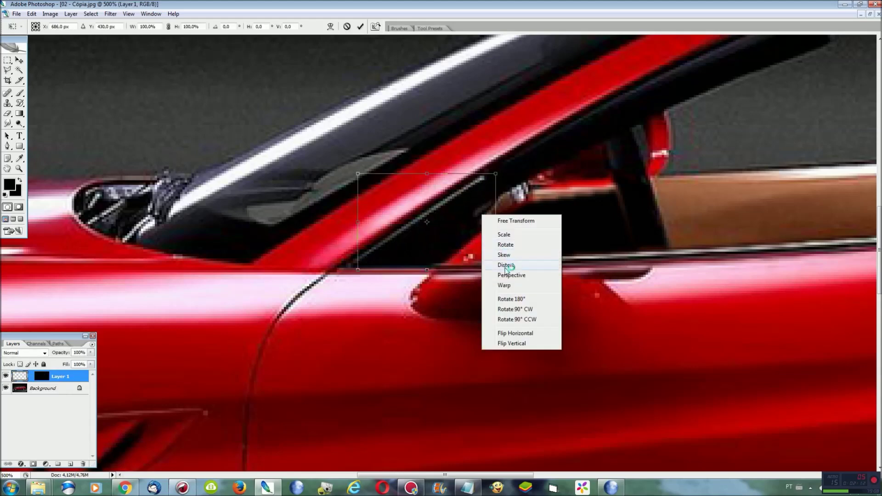
click(505, 285)
drag(472, 234, 472, 261)
key(Escape)
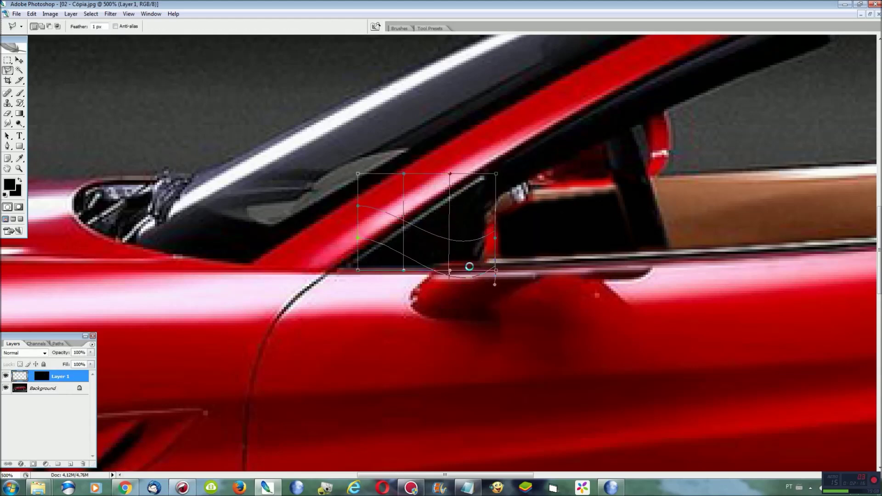
key(ctrl+z)
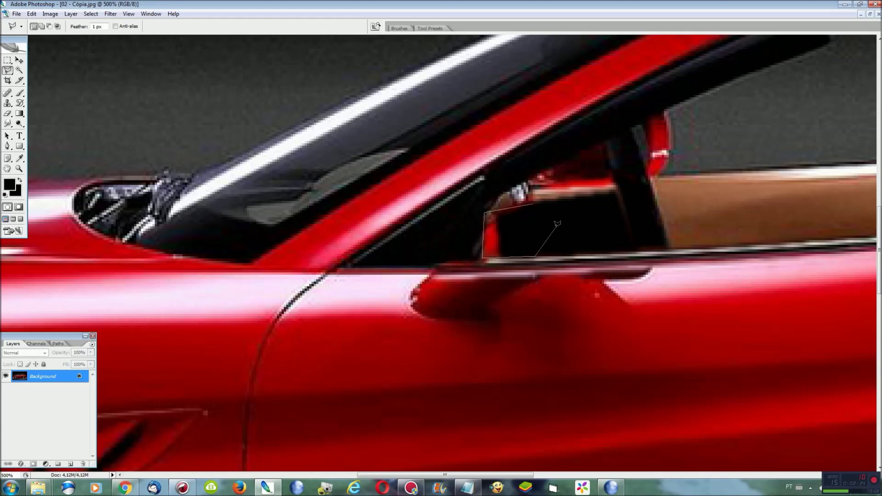
key(ctrl+0)
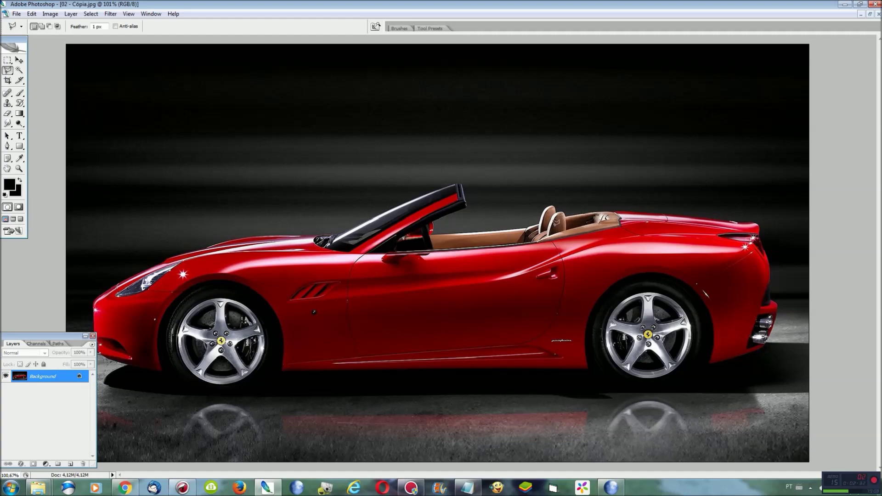
key(ctrl+plus)
key(ctrl+plus)
key(ctrl+plus)
Trace the car's upper edge from the taillight forward to the windshield frame top.
scroll(440, 276, right, 2)
click(761, 170)
click(285, 180)
scroll(282, 193, left, 3)
scroll(278, 206, left, 3)
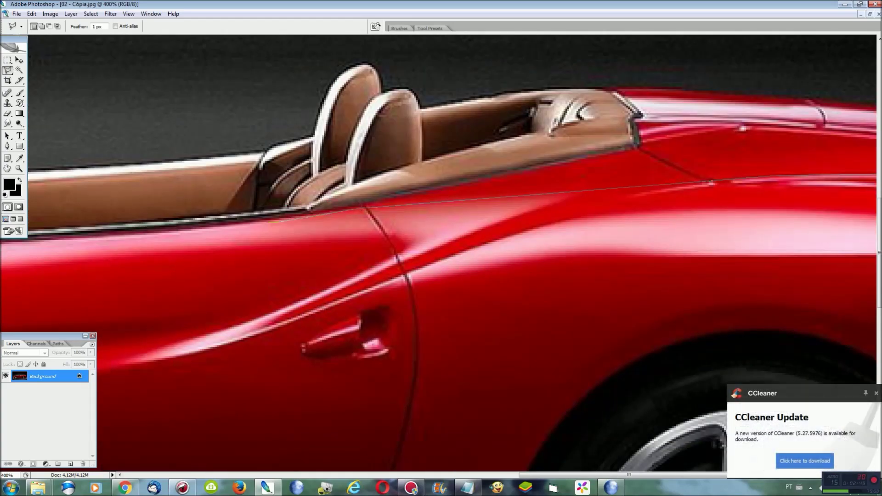
scroll(194, 228, left, 5)
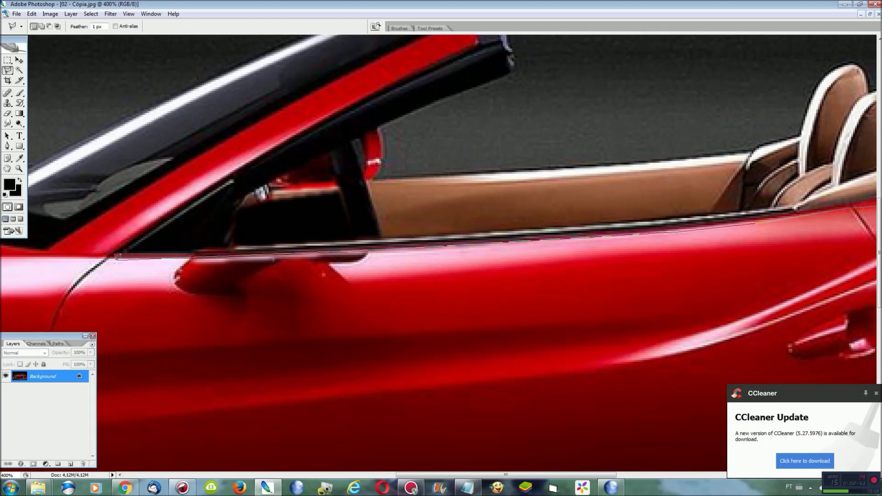
scroll(317, 254, left, 5)
scroll(316, 254, left, 5)
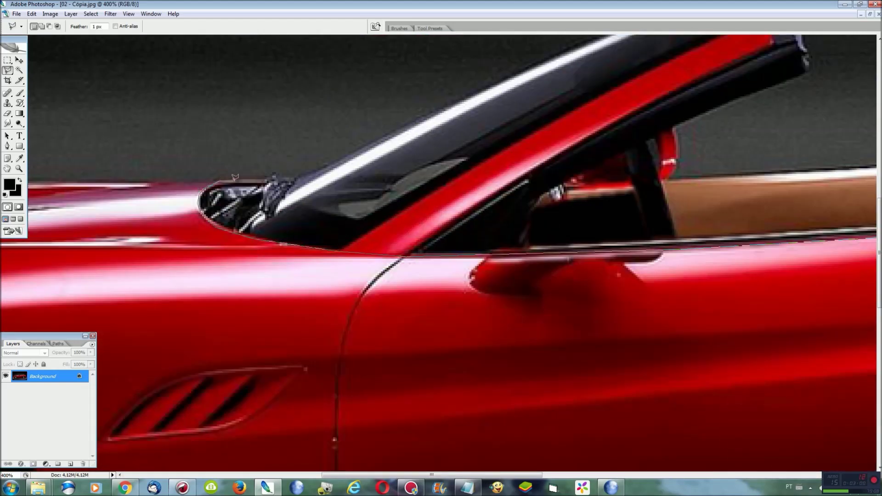
click(442, 119)
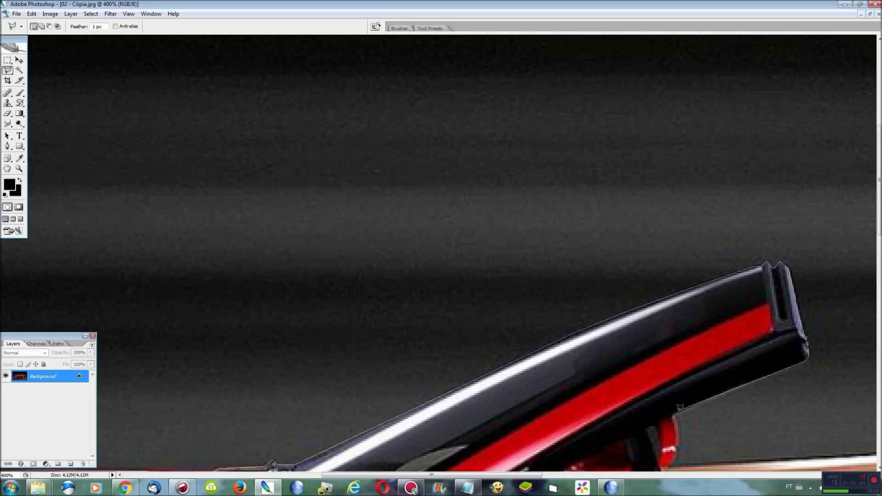
Carry the outline back over the seats and rear deck, close it, and add another outline.
scroll(675, 452, down, 5)
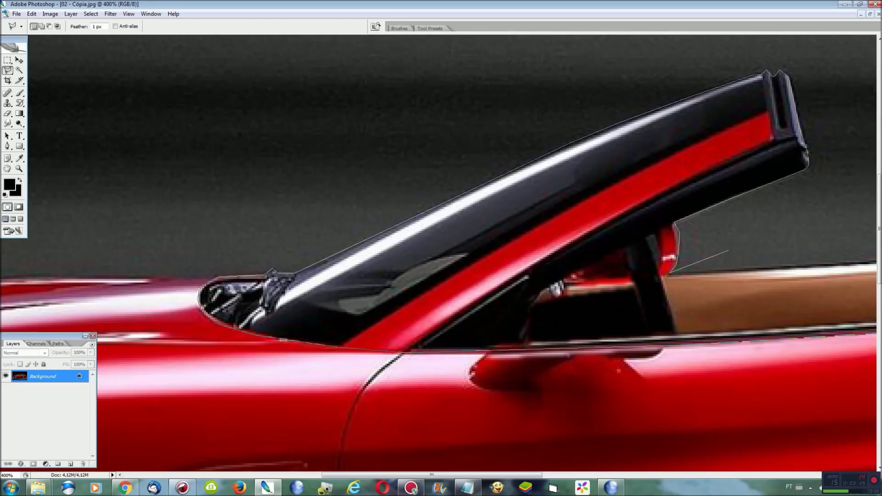
scroll(675, 453, right, 8)
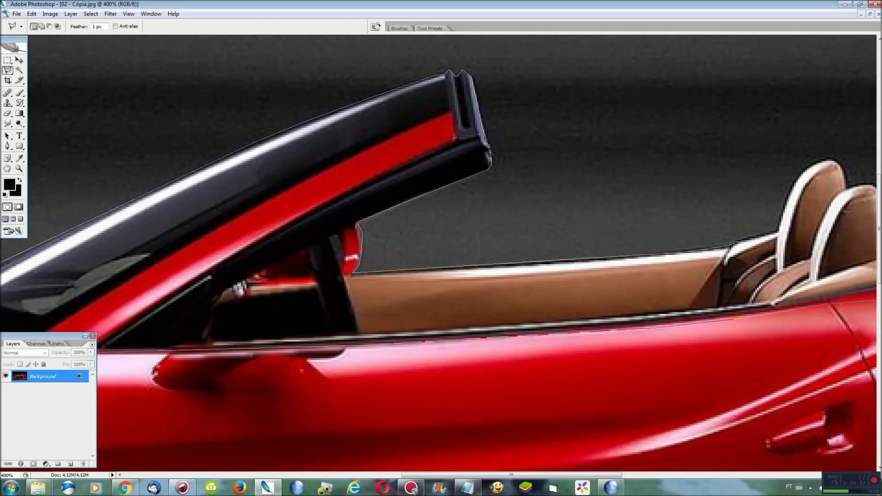
scroll(775, 229, right, 14)
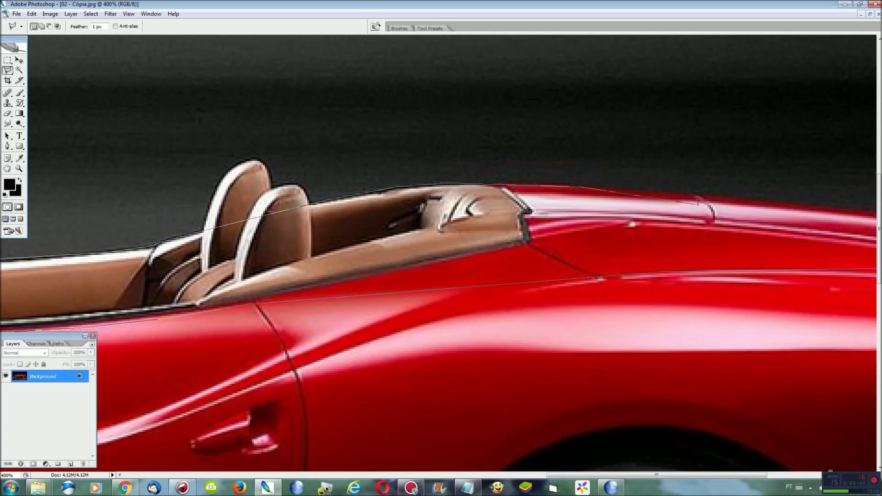
scroll(606, 193, right, 2)
scroll(446, 204, right, 8)
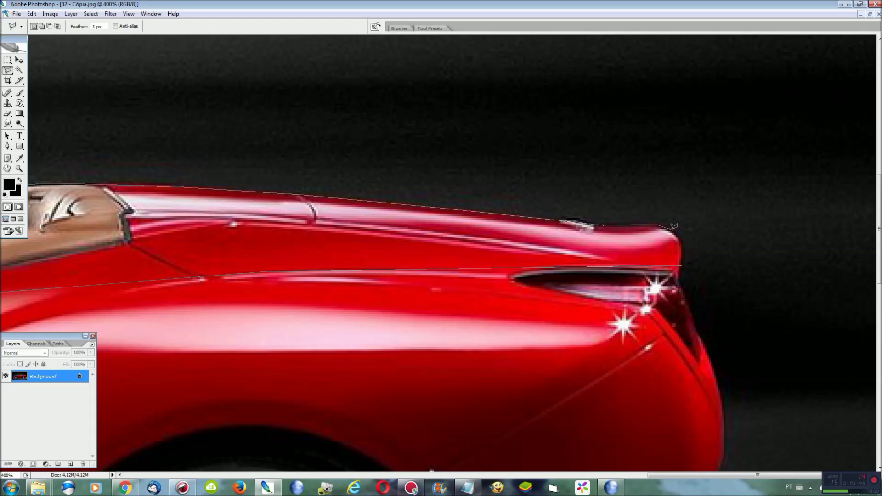
double_click(683, 246)
shift+click(623, 240)
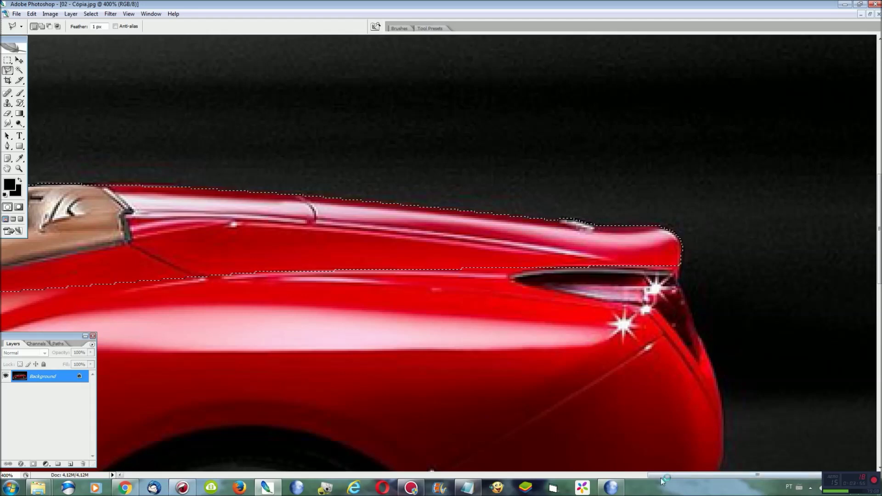
scroll(562, 224, left, 12)
scroll(561, 224, left, 7)
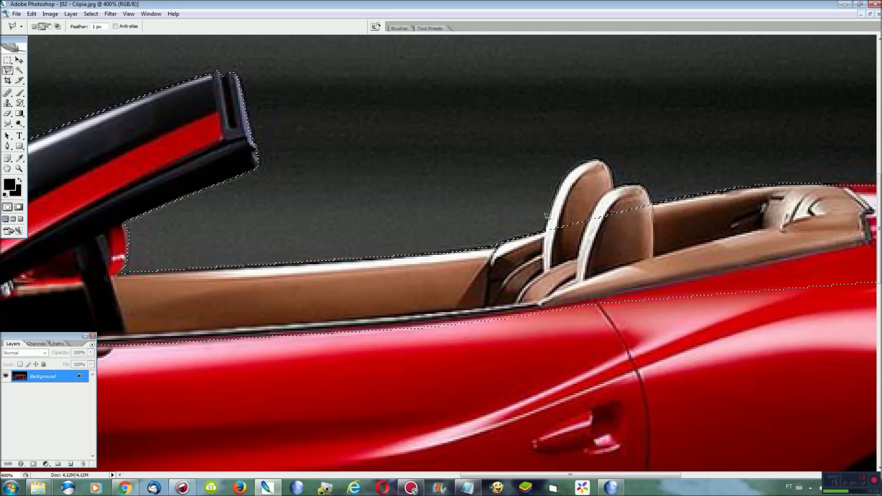
key(ctrl+0)
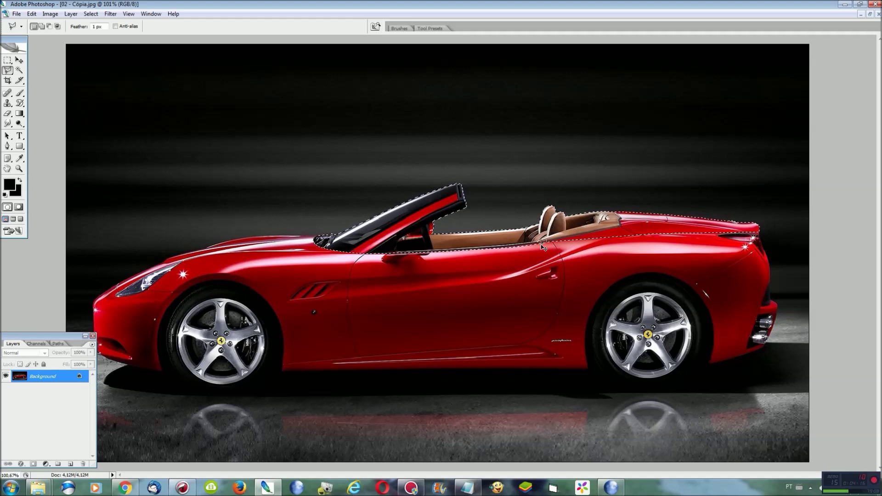
Switch to the coupe photo 01 - Cópia.jpg, zoom in on the body, and pick the Elliptical Marquee.
click(151, 14)
click(179, 212)
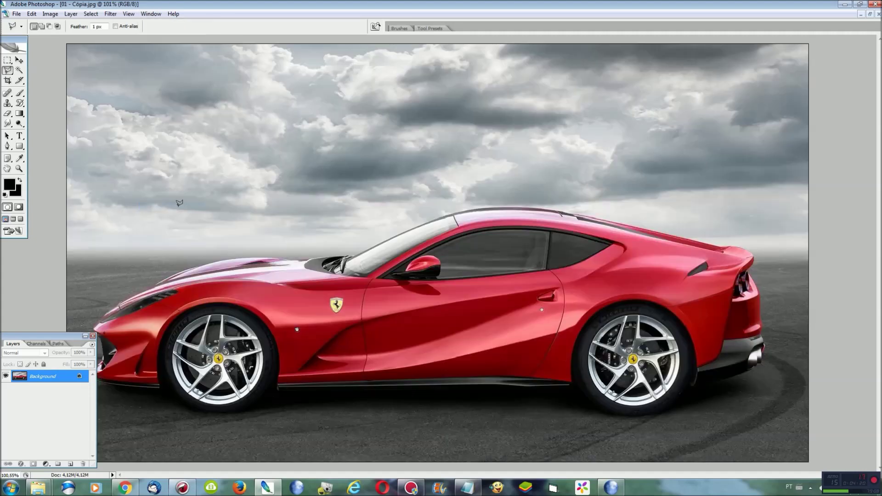
key(ctrl+plus)
key(ctrl+plus)
drag(473, 475, 677, 473)
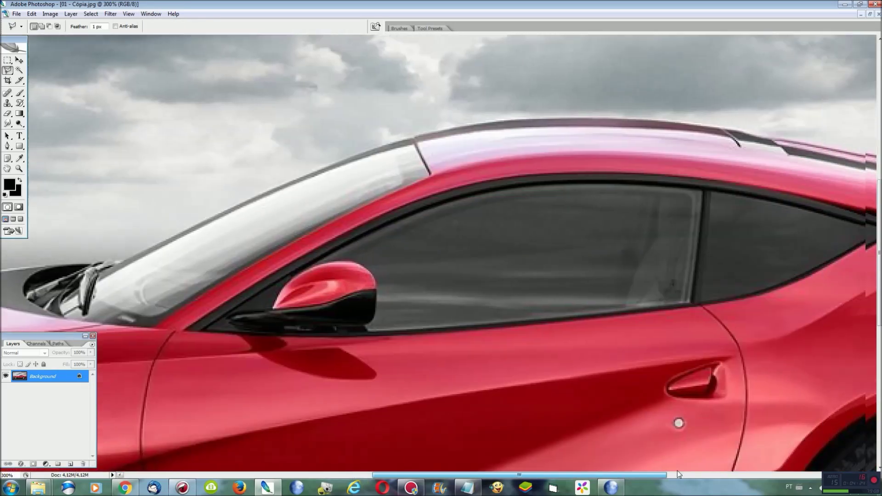
scroll(803, 455, down, 3)
click(8, 60)
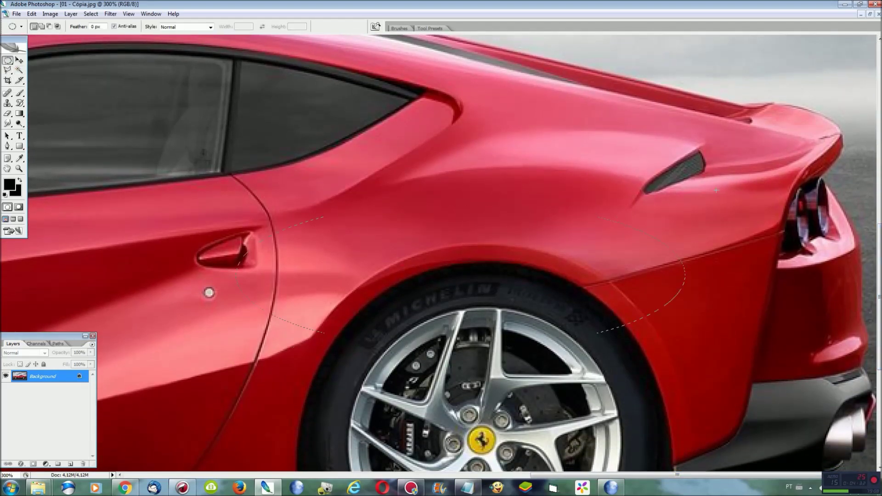
Tilt the oval selection counter-clockwise around the rear haunch with Transform Selection.
right_click(603, 192)
click(643, 305)
drag(846, 369, 846, 297)
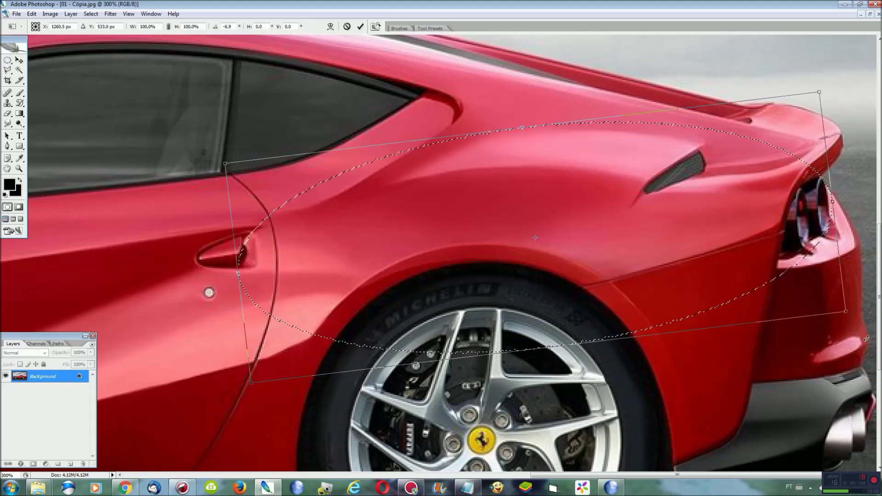
key(Return)
right_click(680, 130)
click(719, 239)
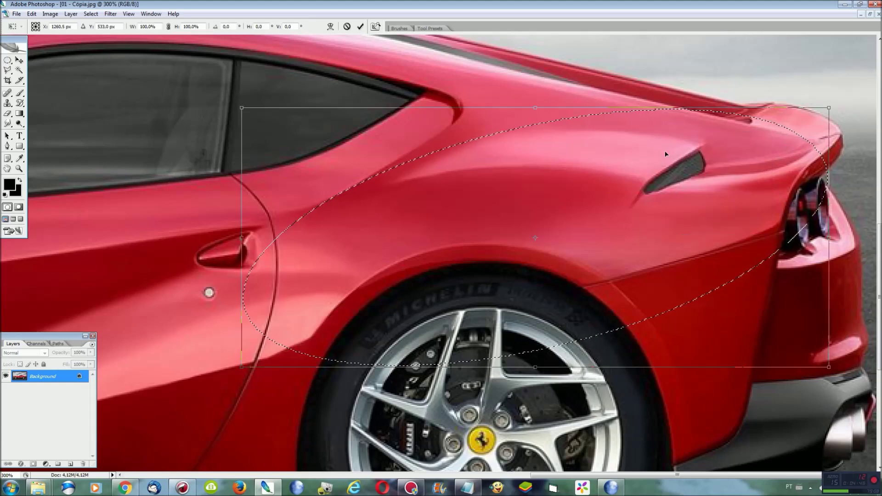
right_click(666, 154)
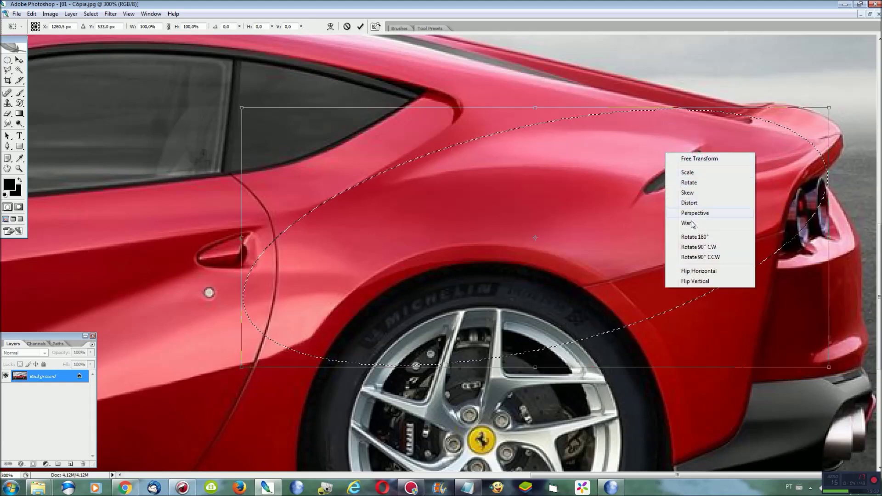
click(536, 175)
key(Return)
Warp the selection's top down toward the rear deck and bulge its right edge over the tail.
key(l)
click(818, 139)
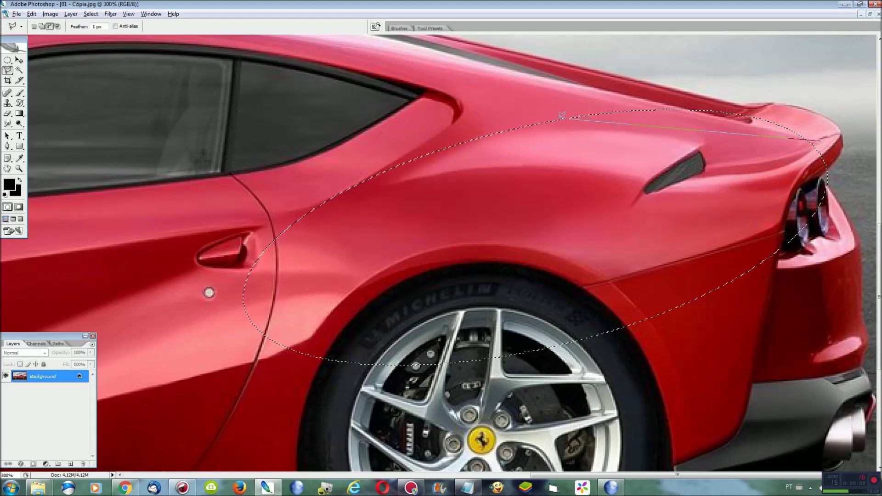
right_click(657, 162)
click(689, 268)
right_click(683, 192)
click(703, 248)
drag(693, 122, 514, 139)
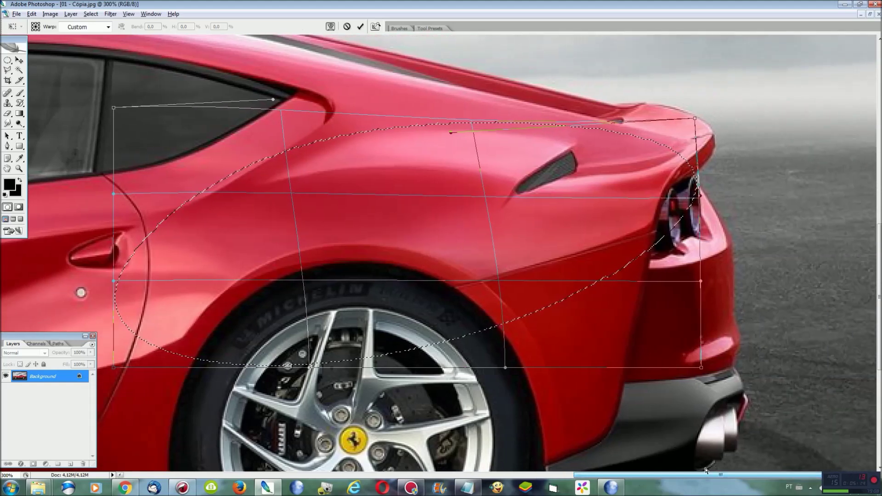
scroll(695, 209, right, 3)
drag(694, 209, 753, 198)
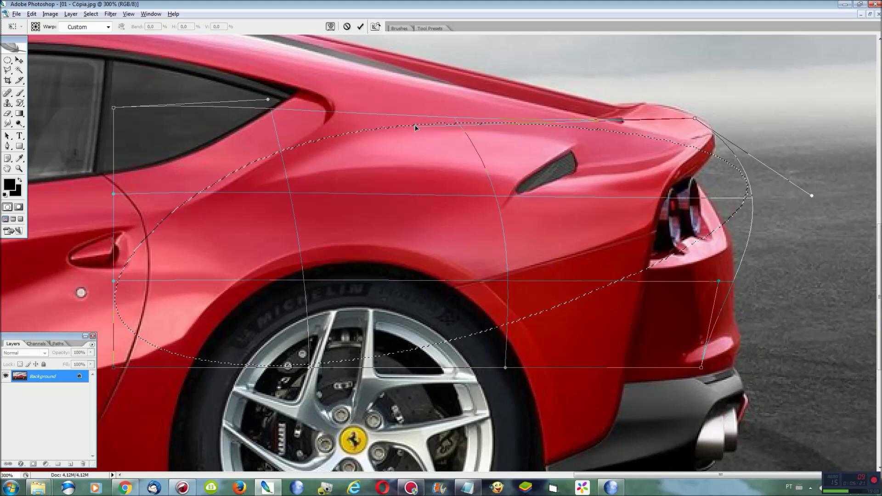
key(Return)
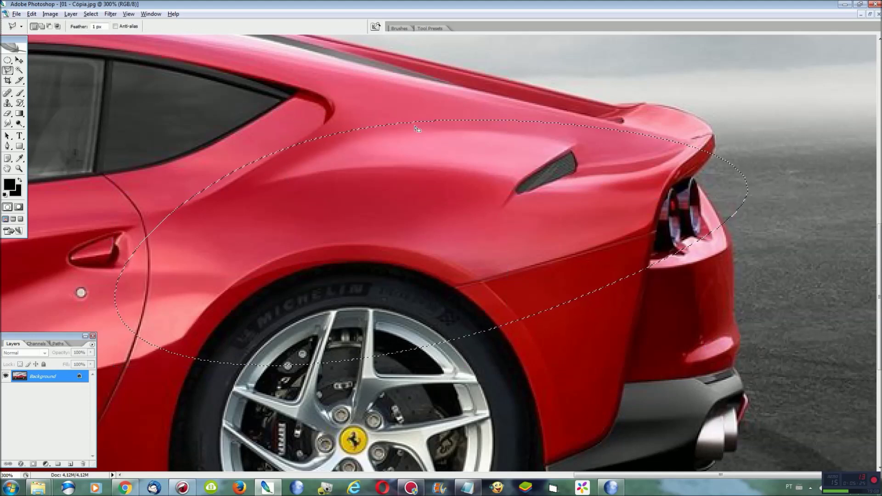
Warp the selection again, reshaping its left side and pushing its right edge outward.
right_click(437, 167)
click(459, 264)
right_click(403, 206)
click(432, 277)
drag(250, 176, 254, 179)
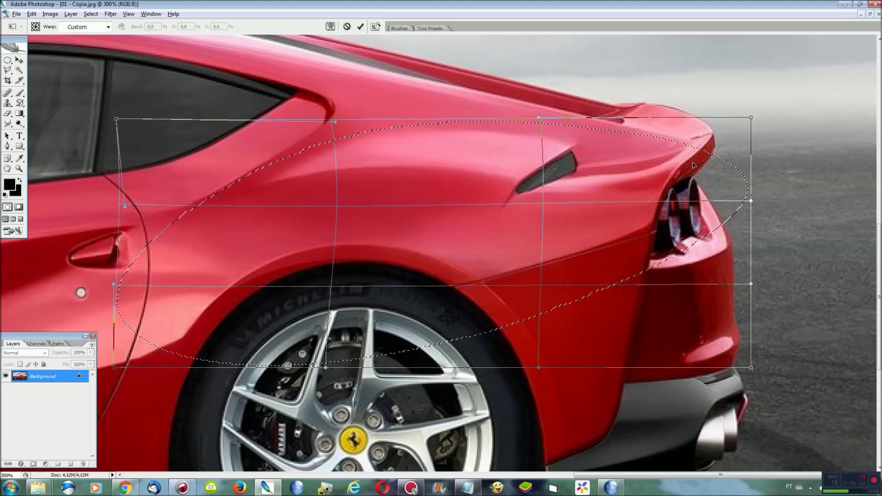
drag(702, 161, 720, 160)
key(Return)
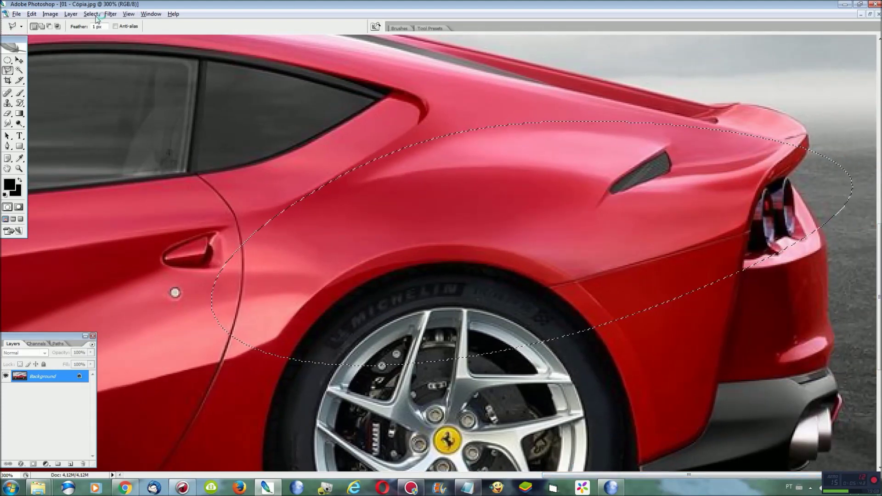
click(90, 14)
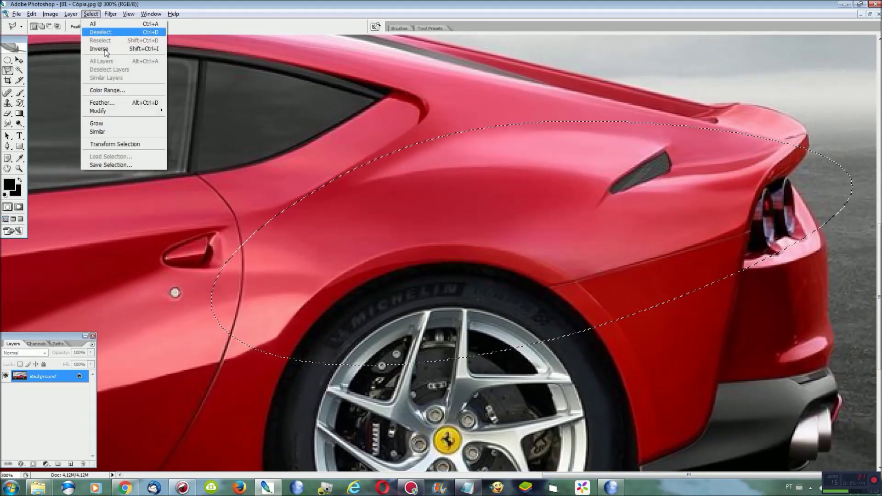
Invert the coupe's selection and start a subtracting lasso outline at the side mirror's base.
click(123, 50)
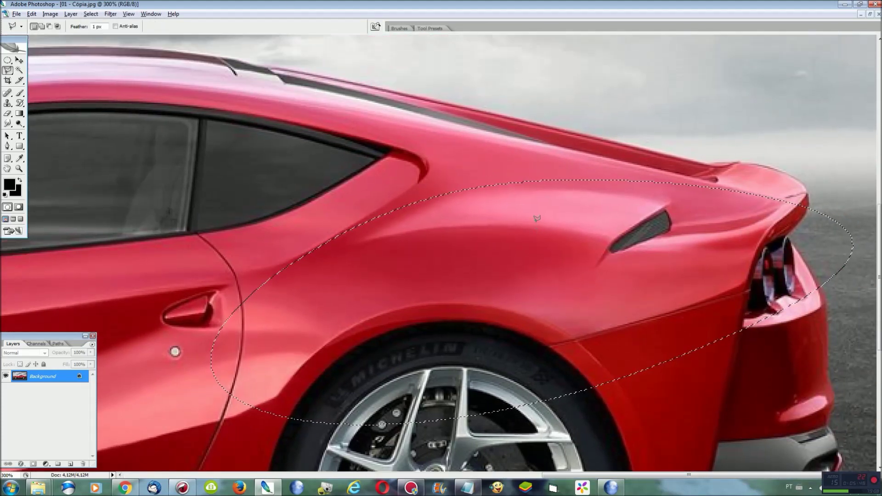
key(alt)
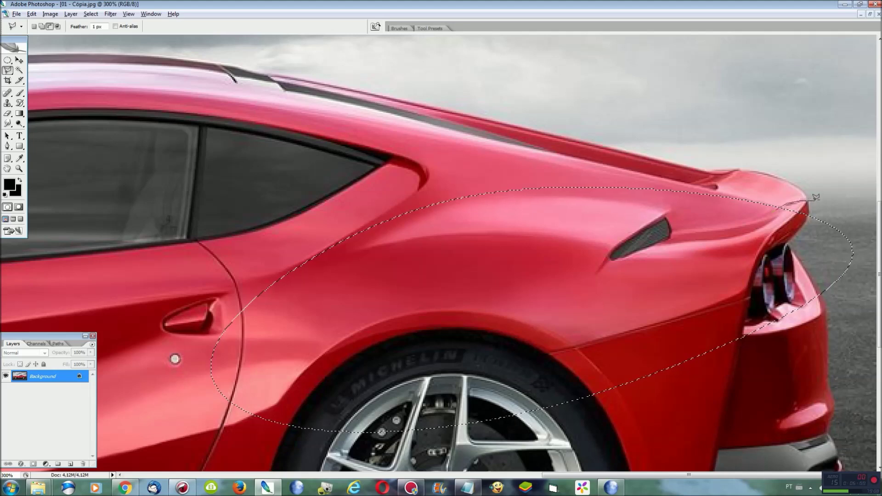
double_click(825, 225)
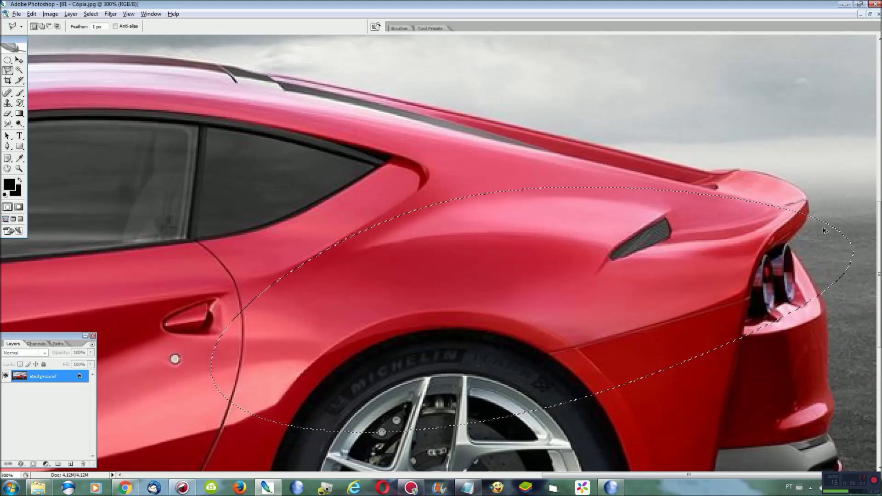
drag(698, 475, 547, 478)
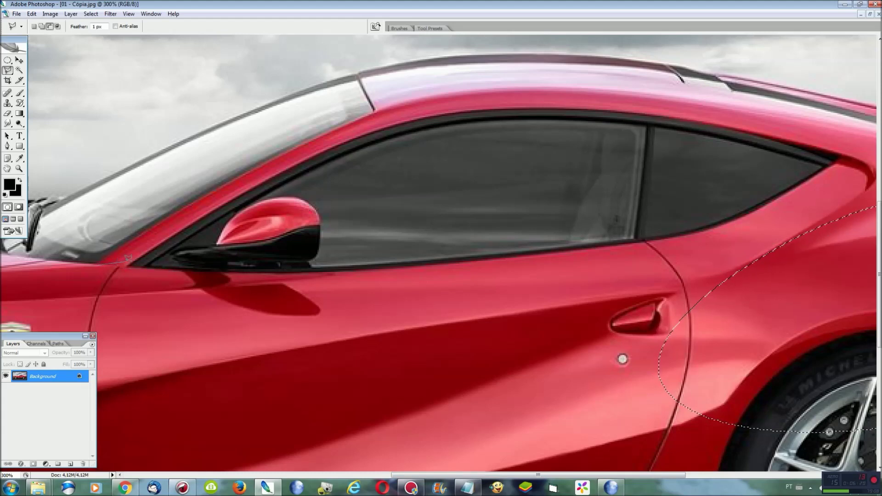
click(146, 263)
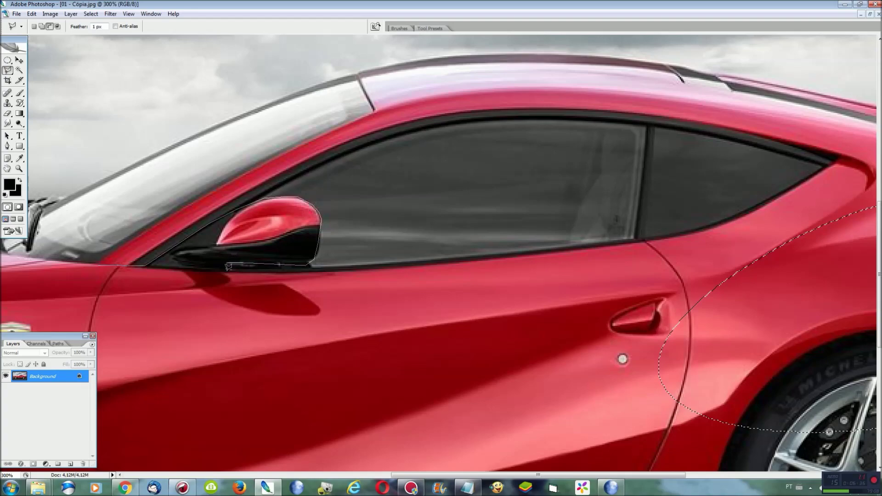
scroll(710, 271, right, 5)
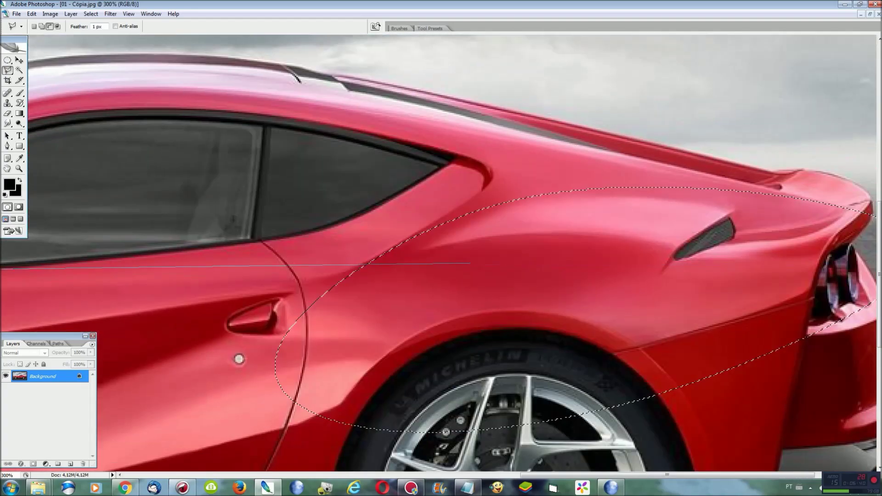
Try a first roof outline from the zoomed-out view, then undo it.
key(ctrl+minus)
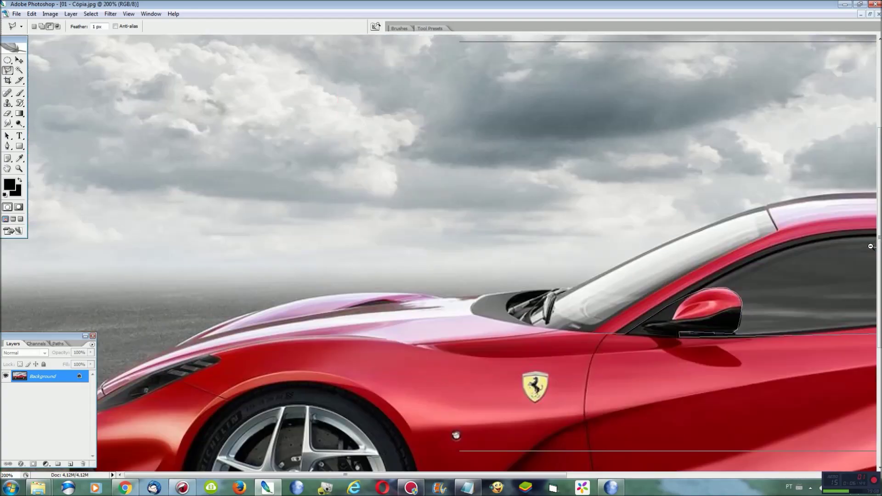
key(ctrl+minus)
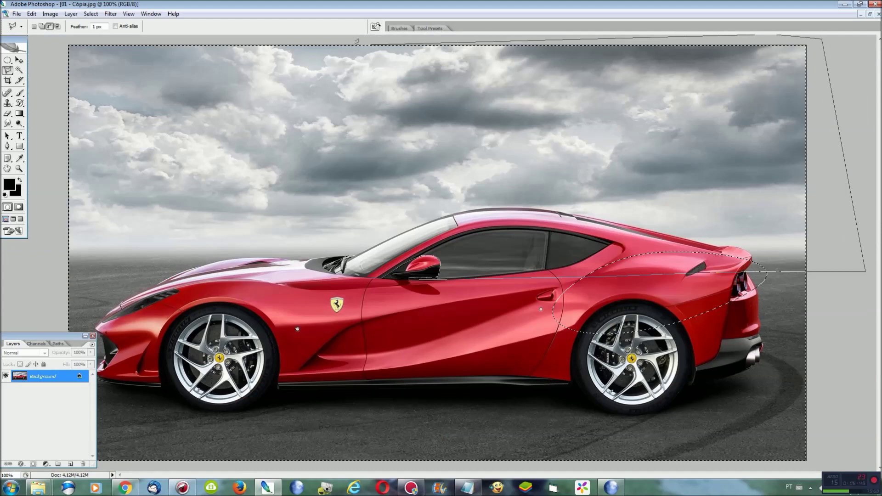
click(299, 44)
double_click(315, 258)
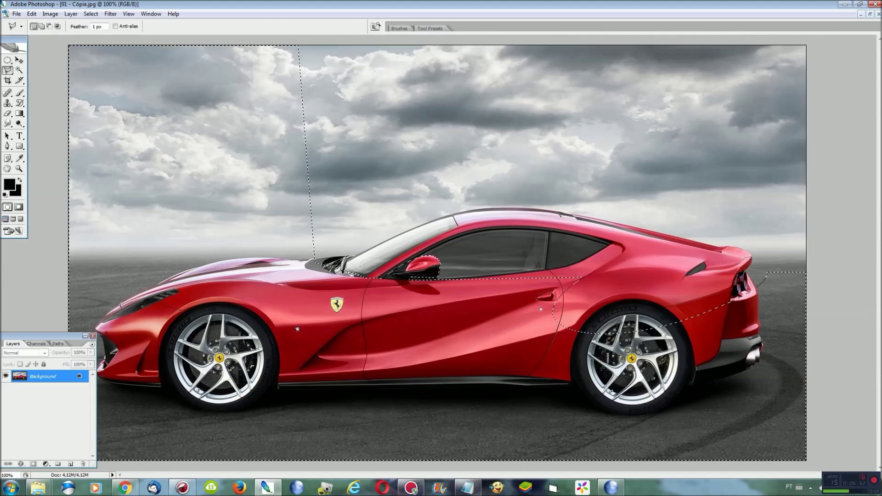
key(ctrl+z)
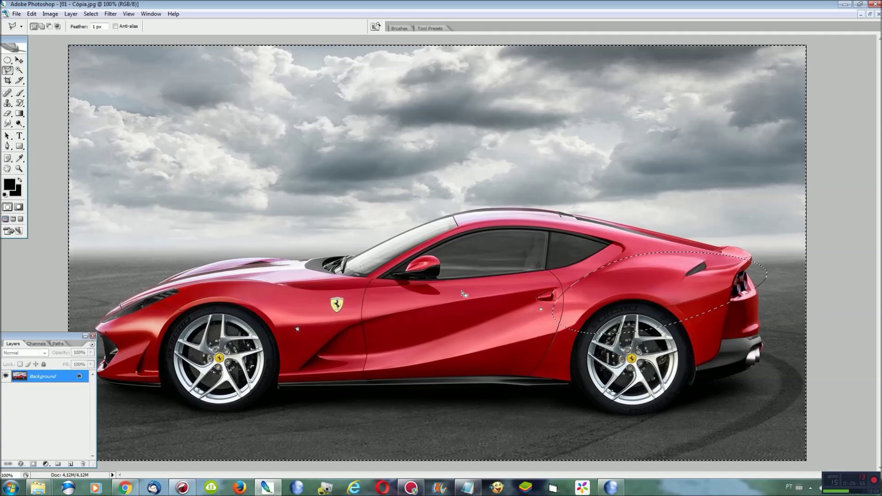
Subtract the roof from rear window to mirror and beyond the image edges, then copy the rest to Layer 1.
key(ctrl+plus)
key(ctrl+plus)
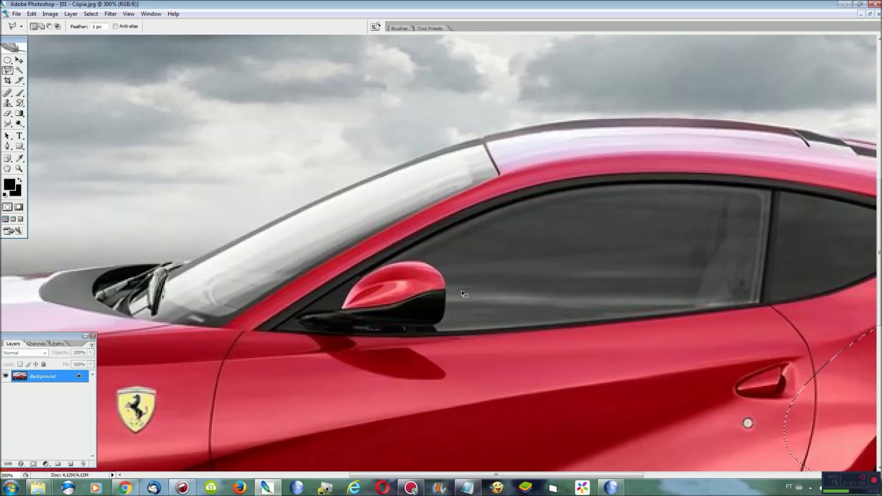
scroll(700, 435, right, 5)
click(611, 321)
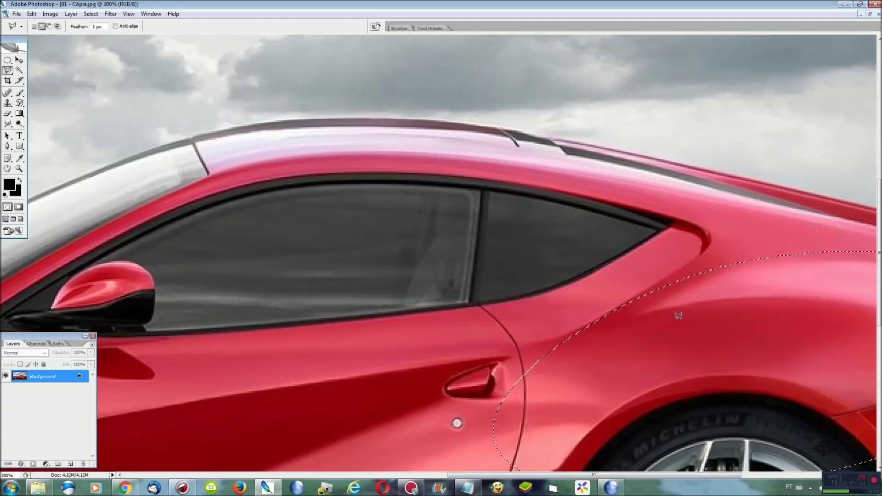
scroll(367, 331, left, 5)
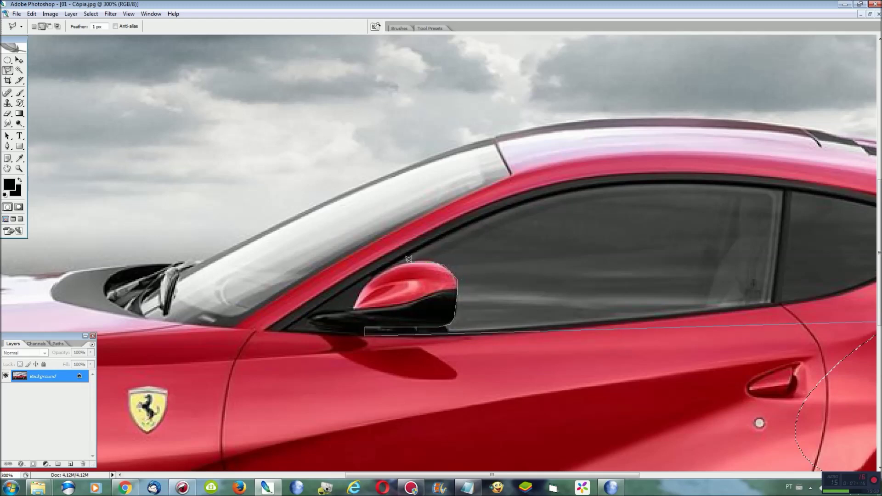
click(280, 328)
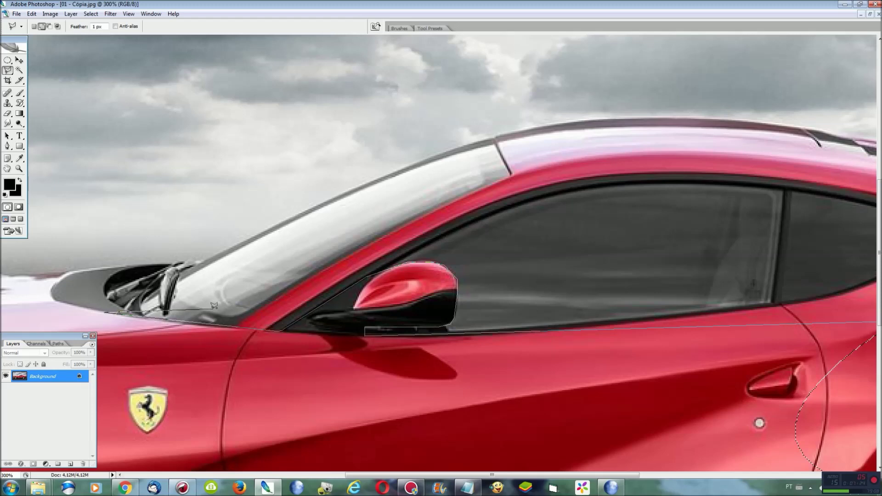
key(ctrl+minus)
key(ctrl+minus)
key(ctrl+minus)
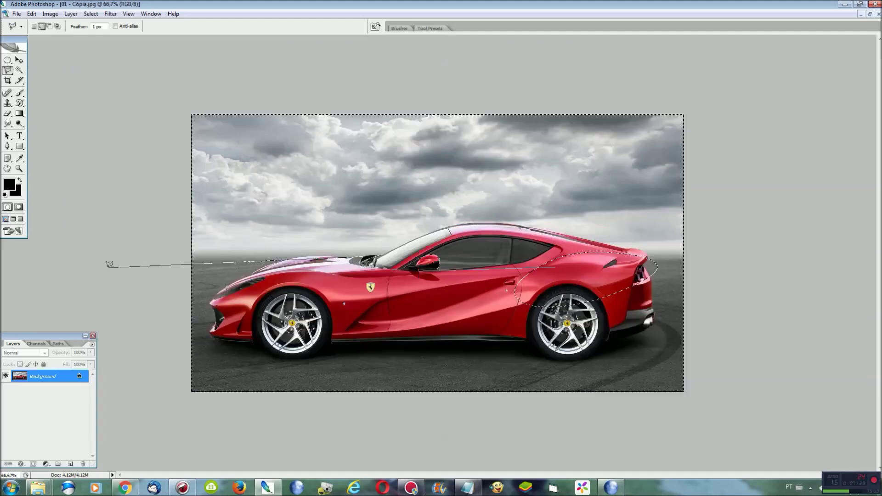
click(363, 105)
click(711, 117)
click(715, 202)
double_click(650, 261)
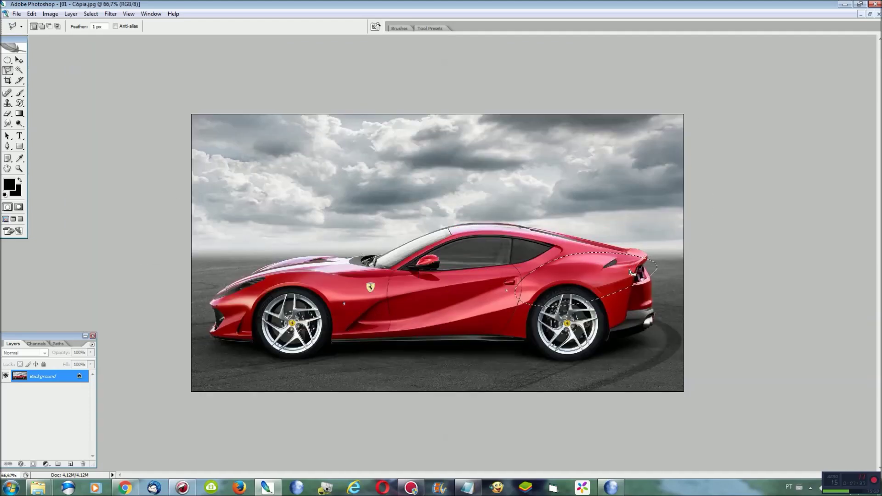
key(ctrl+j)
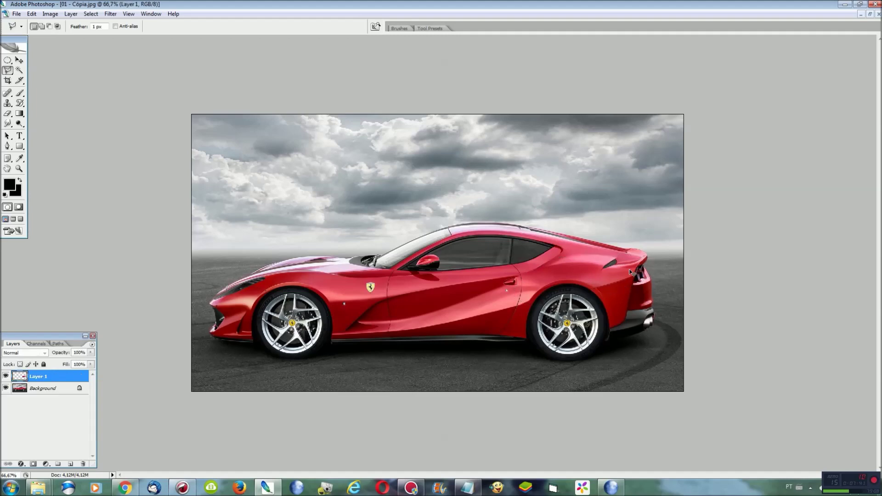
Paste the copied convertible section onto the red coupe photo as Layer 2.
click(36, 392)
click(152, 14)
click(156, 216)
click(151, 14)
click(182, 215)
key(ctrl+plus)
key(ctrl+plus)
key(ctrl+plus)
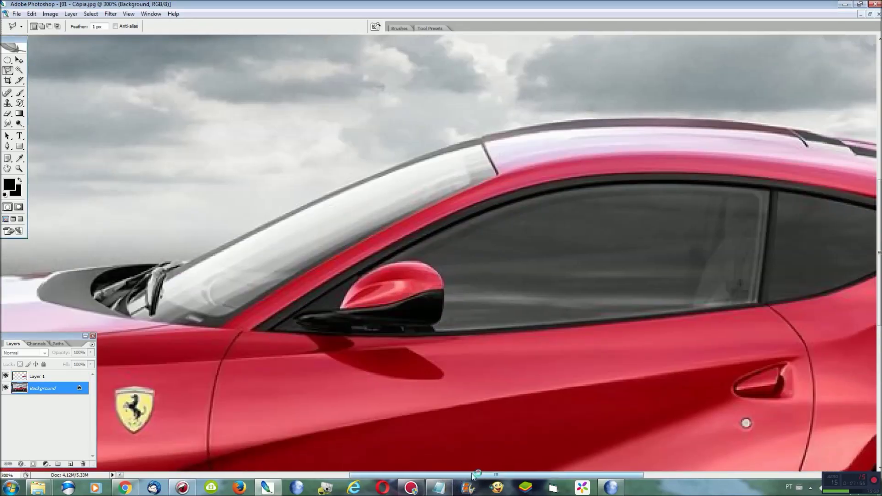
drag(473, 476, 518, 476)
key(ctrl+v)
key(ctrl+0)
Move and scale the section to about 97%, stretching its bottom edge to the door line.
key(ctrl+t)
mouse_move(482, 261)
mouse_down()
mouse_move(598, 252)
mouse_move(591, 256)
mouse_up()
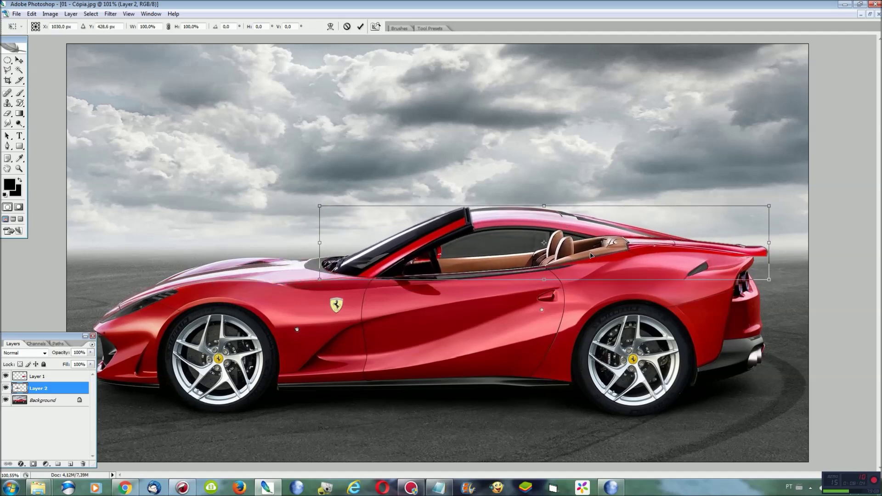
drag(769, 207, 757, 210)
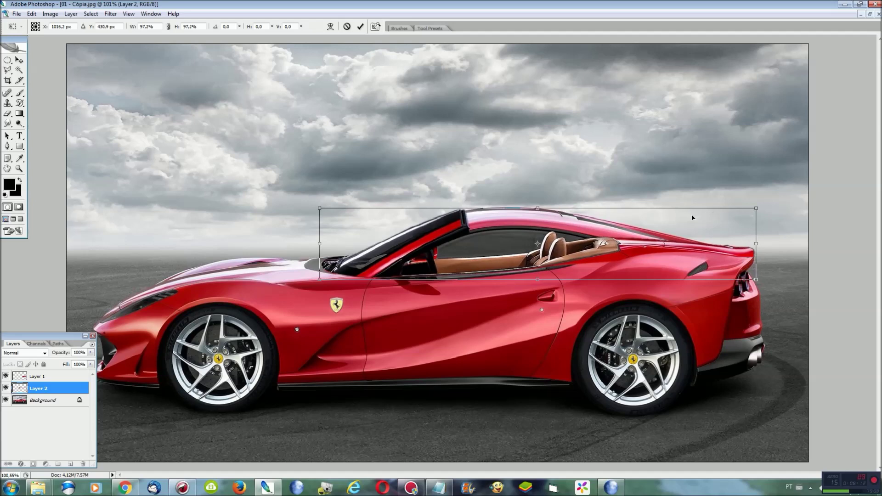
key(ctrl+plus)
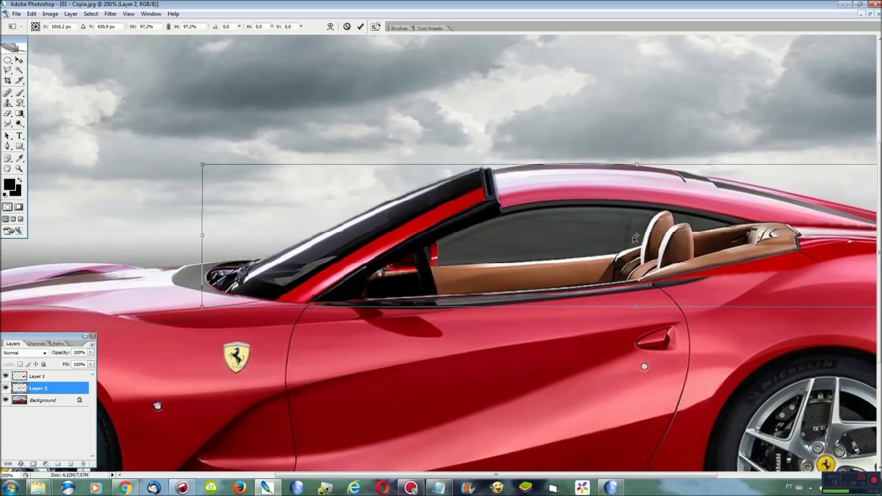
scroll(635, 239, down, 2)
scroll(583, 268, down, 2)
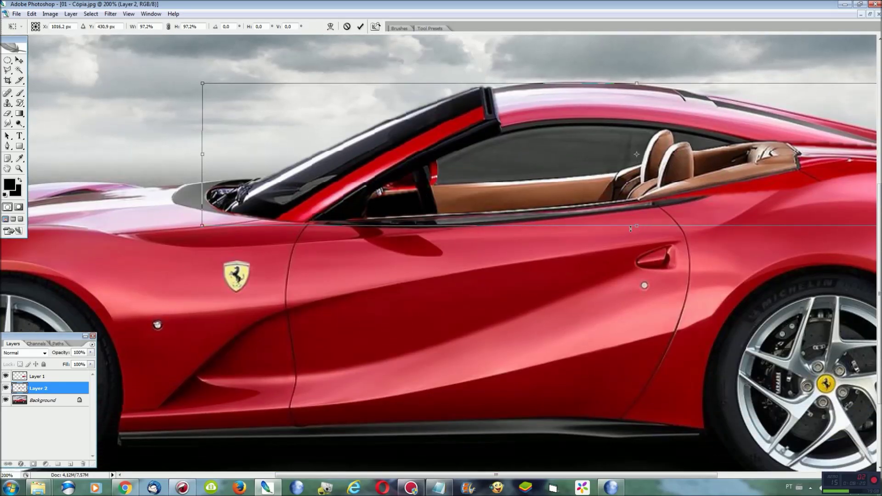
drag(634, 227, 640, 238)
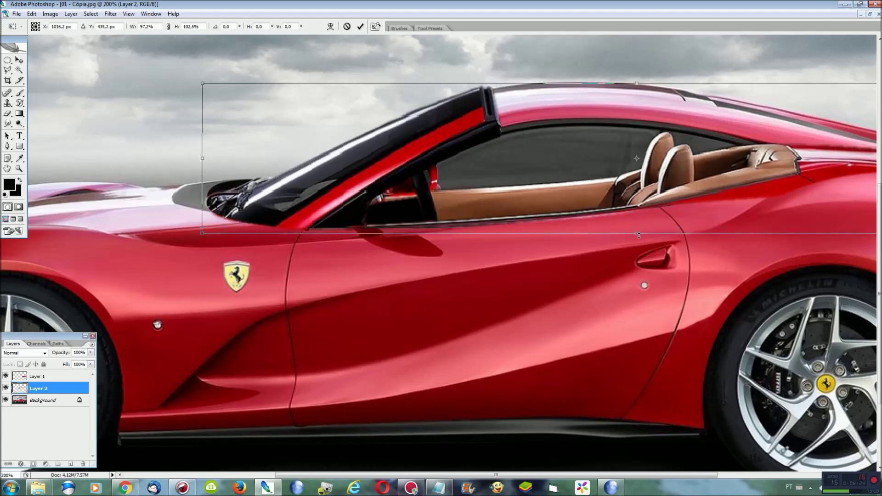
Warp the section so its front meets the windshield and the window fits the door.
right_click(442, 157)
click(477, 233)
drag(242, 199, 247, 187)
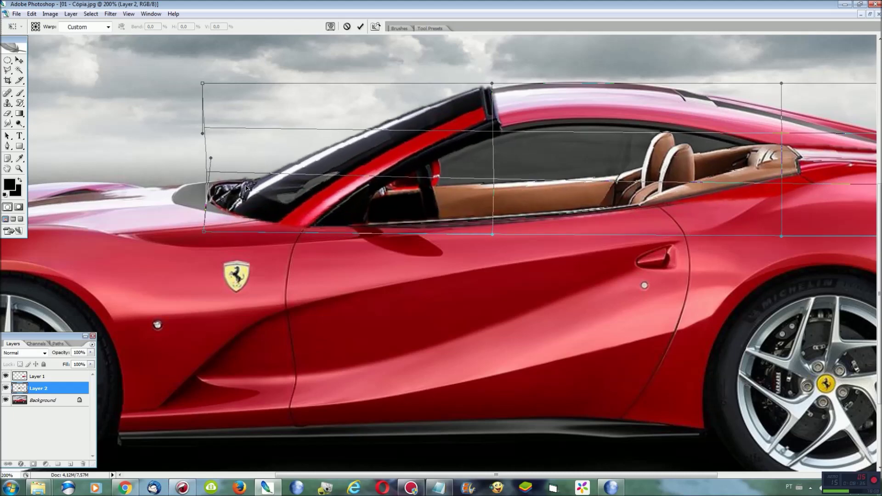
drag(517, 212, 515, 215)
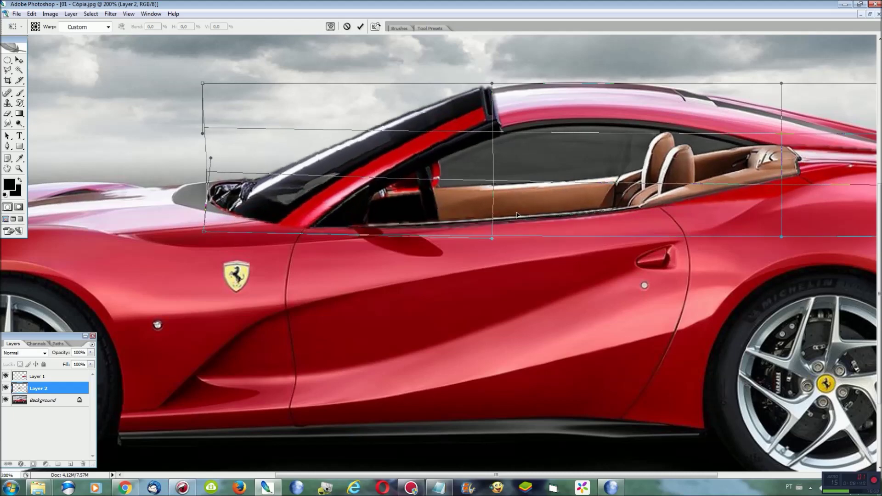
key(Return)
key(l)
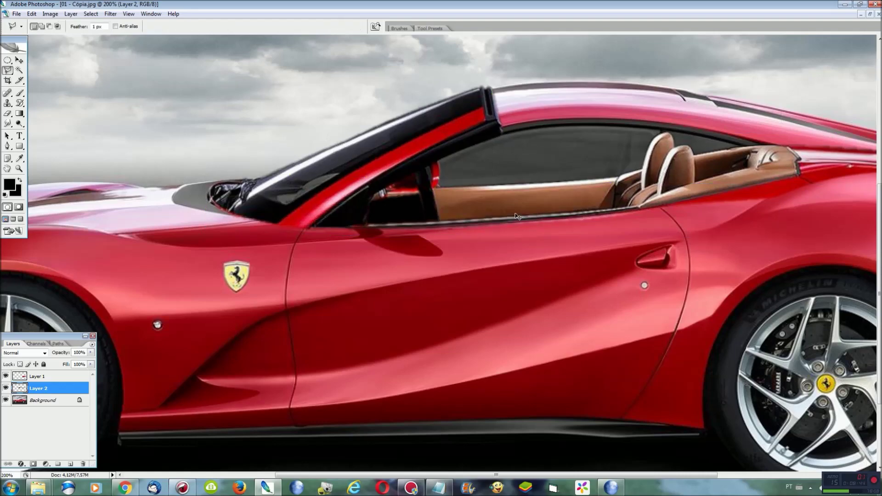
key(ctrl+0)
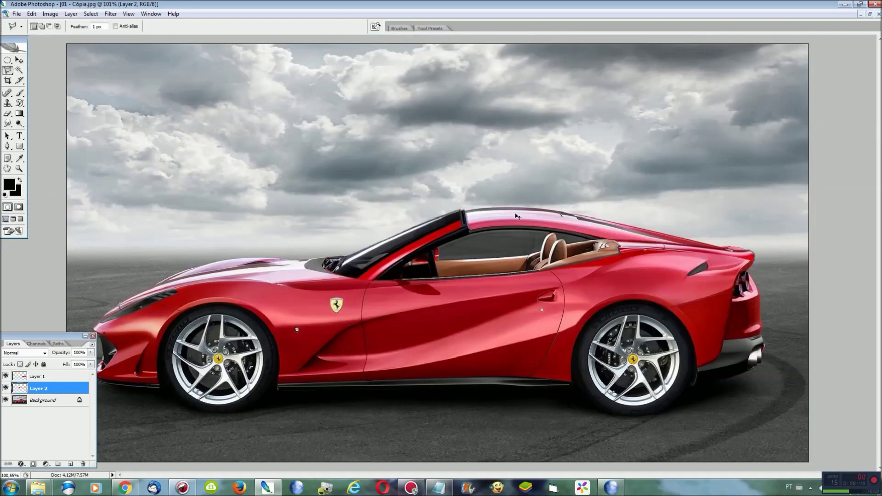
Save the file as a PSD and erase Layer 2 where it covers the side mirror.
key(ctrl+s)
key(Return)
key(Return)
key(ctrl+plus)
key(ctrl+plus)
key(ctrl+plus)
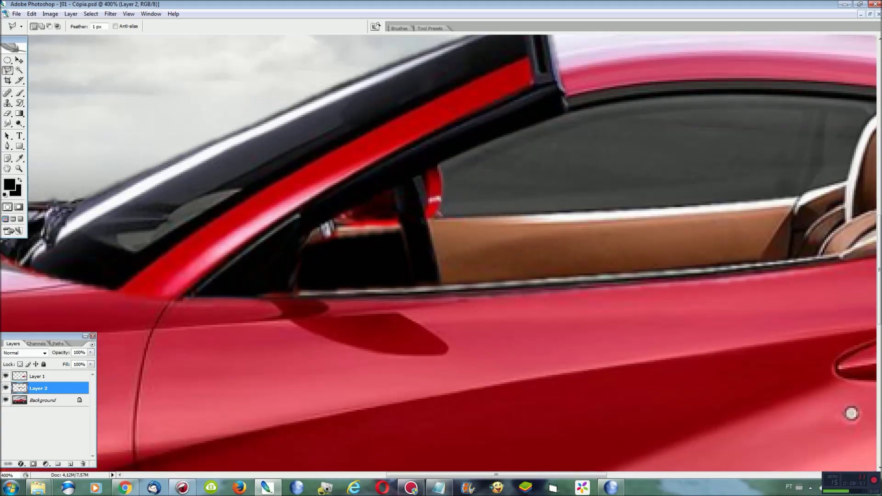
click(5, 389)
scroll(441, 254, down, 1)
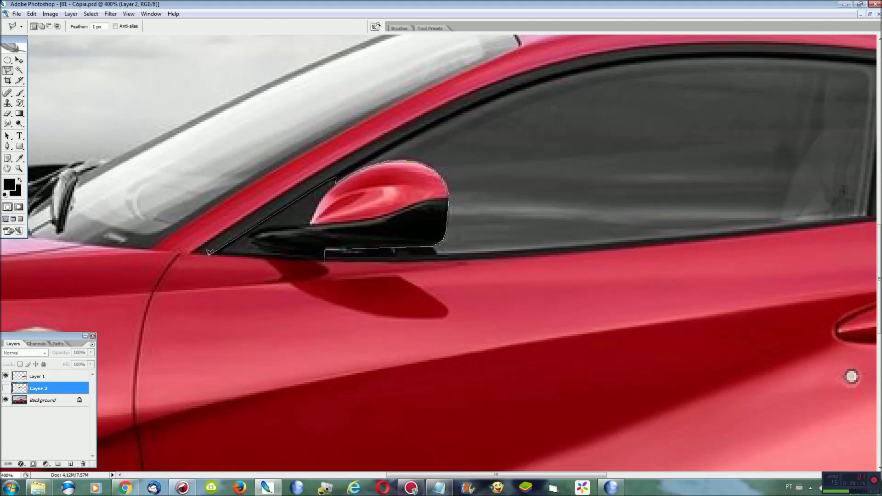
click(324, 265)
click(6, 389)
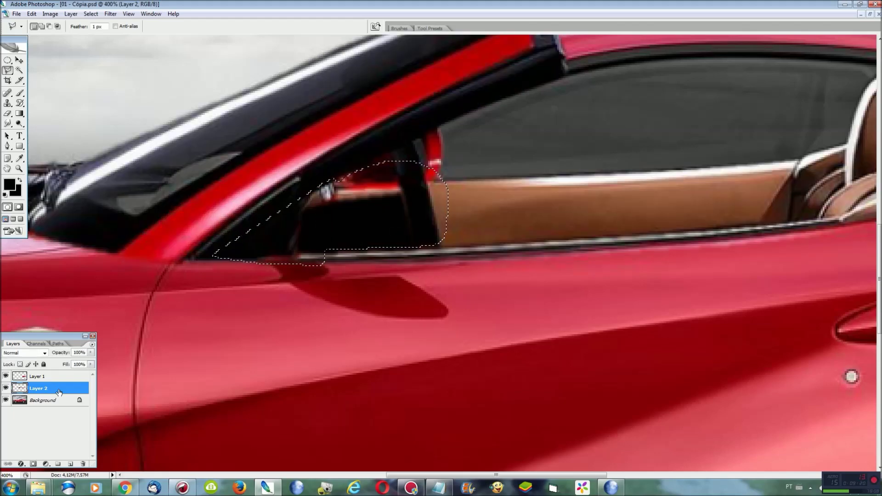
key(ctrl+d)
Erase Layer 2 over the windshield base so the original shows through.
scroll(357, 273, up, 2)
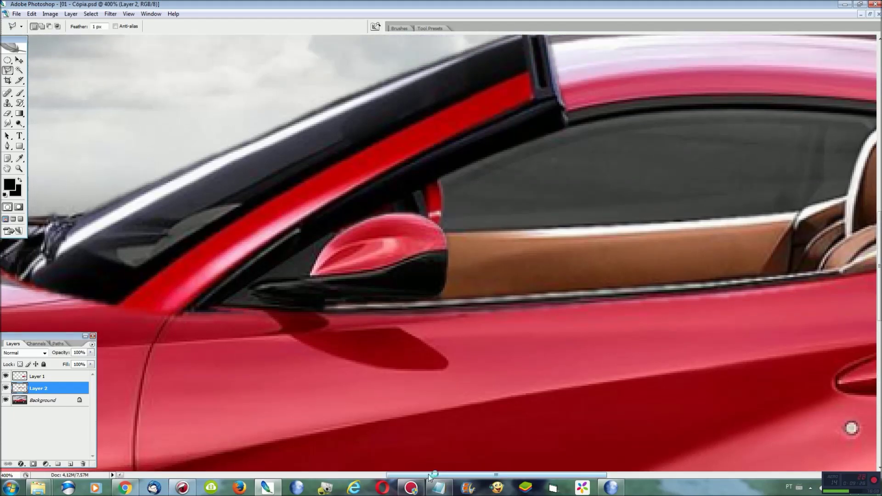
drag(428, 474, 359, 474)
click(5, 389)
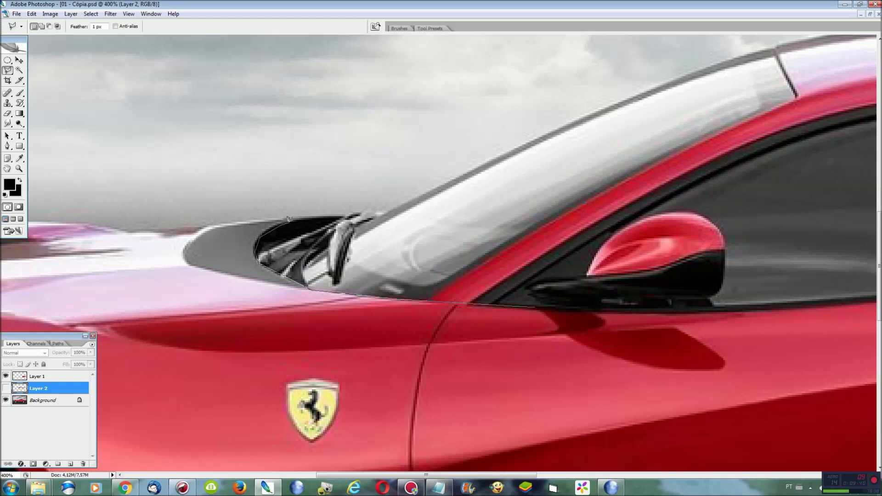
click(184, 228)
click(164, 270)
click(285, 305)
click(432, 316)
click(531, 310)
click(5, 388)
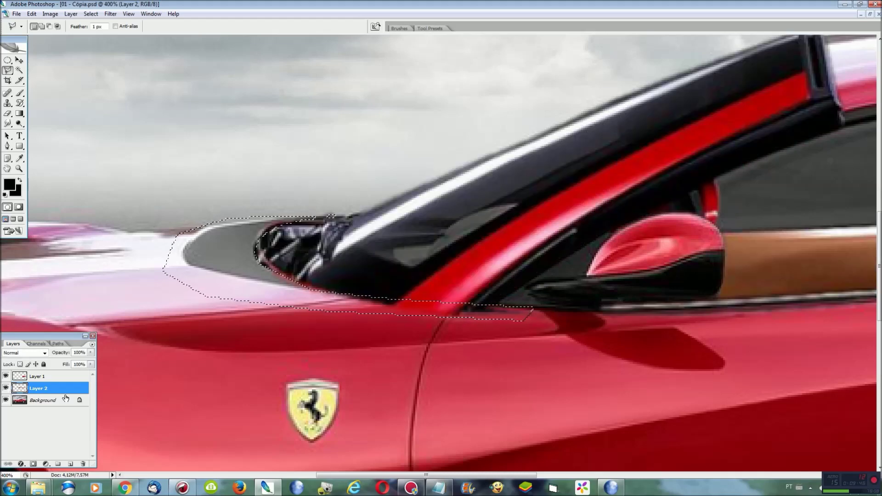
key(ctrl+d)
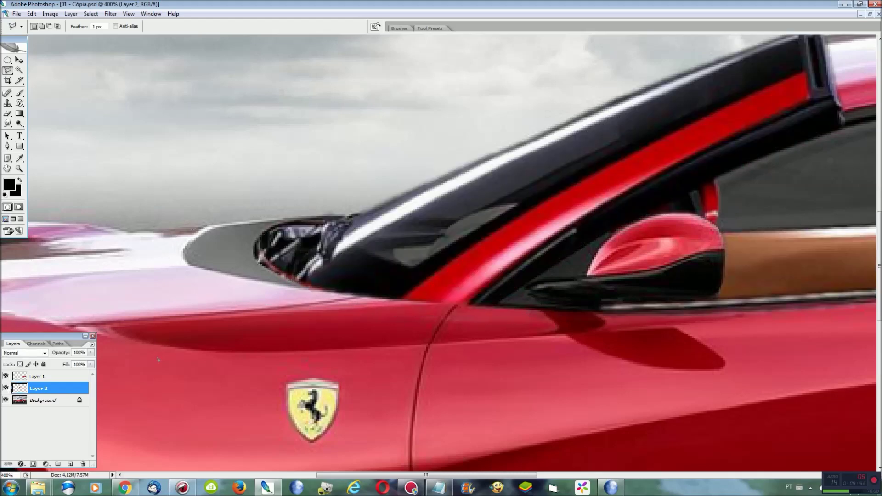
Outline a further area along the hood edge and fit the image on screen.
click(250, 295)
double_click(301, 307)
key(ctrl+0)
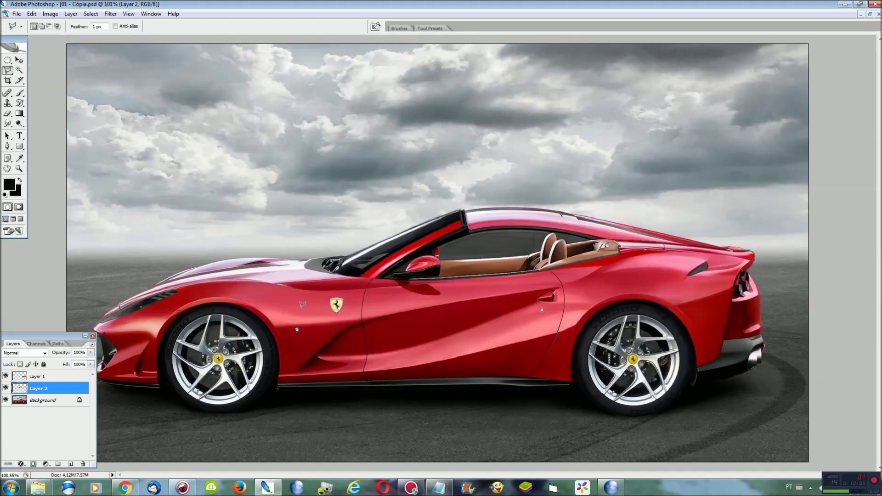
Select Layer 2's contents and lower its saturation with Hue/Saturation.
right_click(29, 388)
click(97, 276)
key(i)
key(ctrl+u)
drag(133, 105, 123, 106)
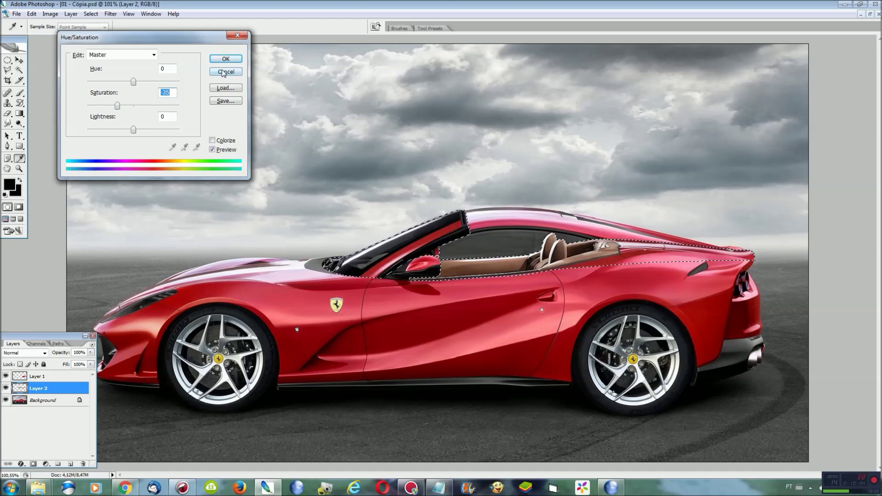
key(Return)
key(l)
Try a rear fender selection and layer reorder, then undo those changes.
key(ctrl+d)
key(ctrl+plus)
key(ctrl+plus)
key(ctrl+plus)
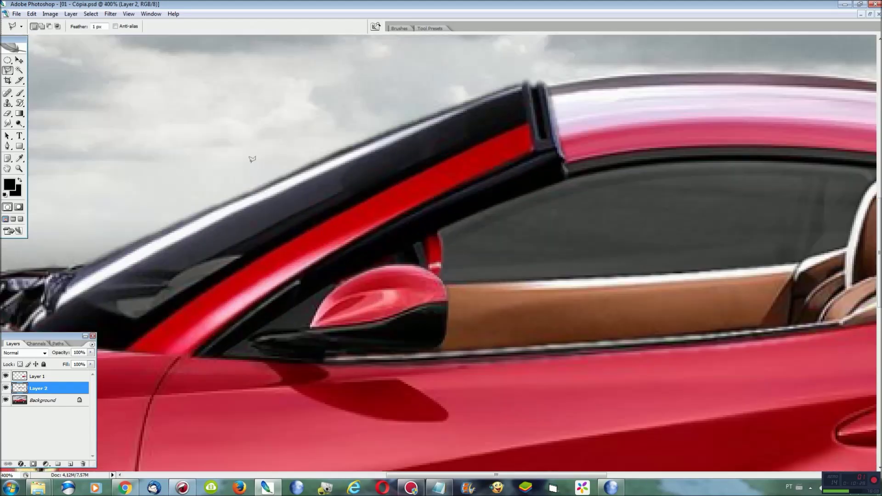
scroll(575, 420, right, 10)
scroll(575, 420, right, 10)
scroll(671, 261, down, 2)
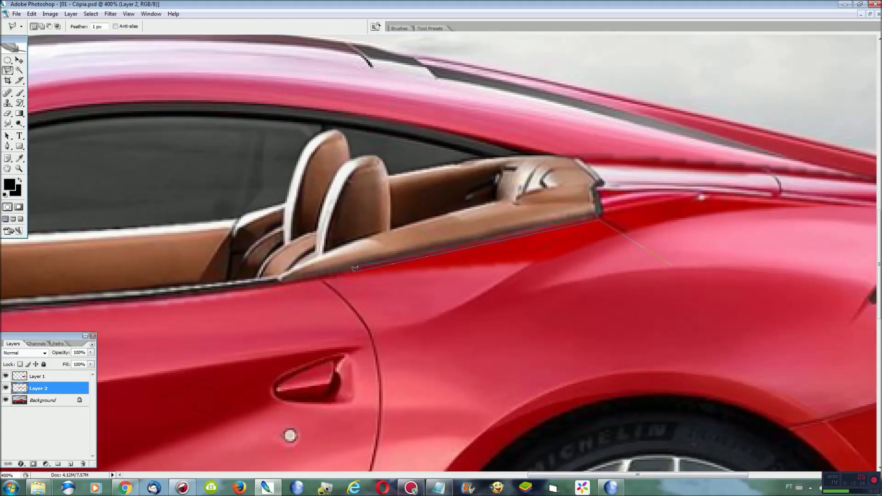
double_click(563, 350)
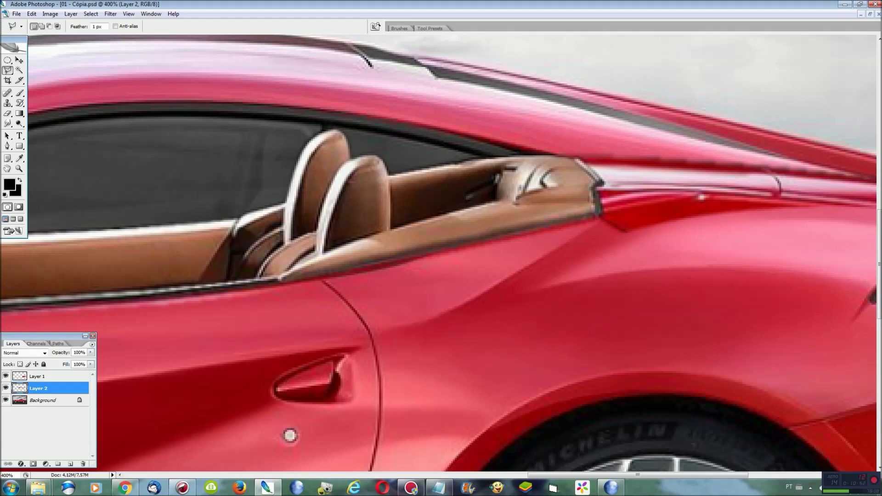
drag(41, 381, 41, 394)
key(ctrl+z)
key(ctrl+z)
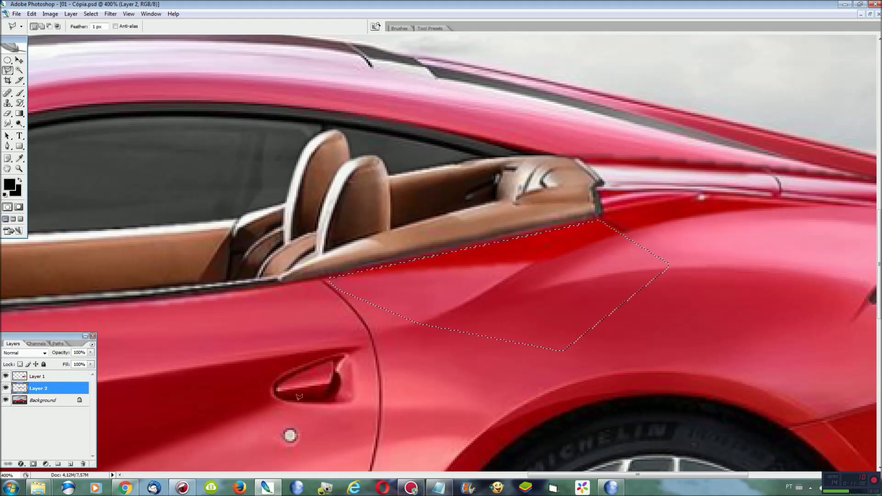
key(ctrl+z)
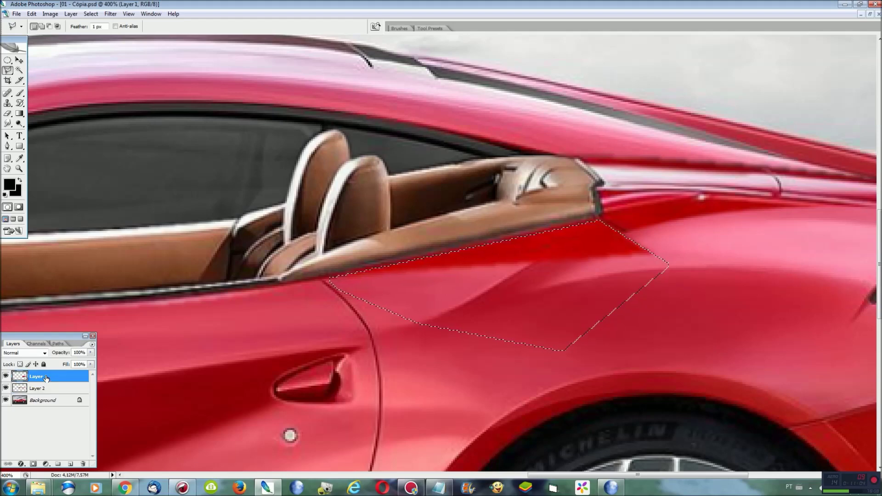
key(ctrl+z)
key(ctrl+z)
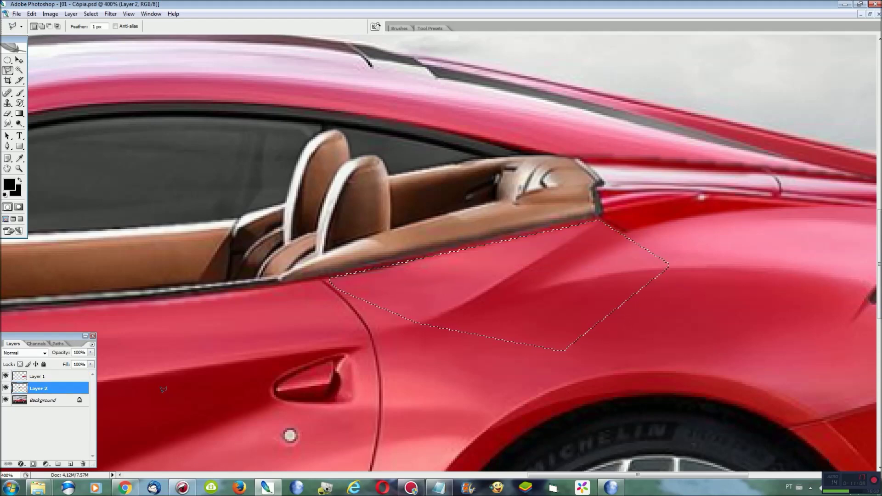
key(ctrl+z)
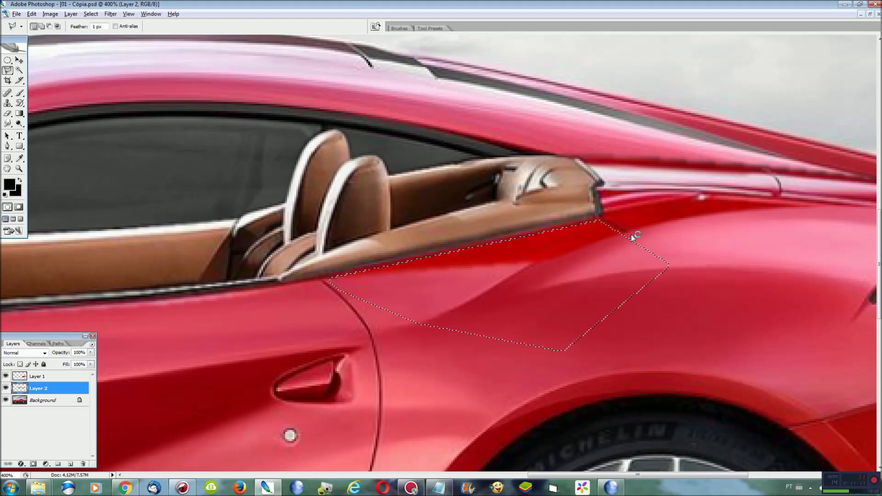
key(ctrl+0)
Reselect Layer 2, lower its saturation further, and begin saving the selection.
right_click(22, 390)
click(50, 278)
key(ctrl+u)
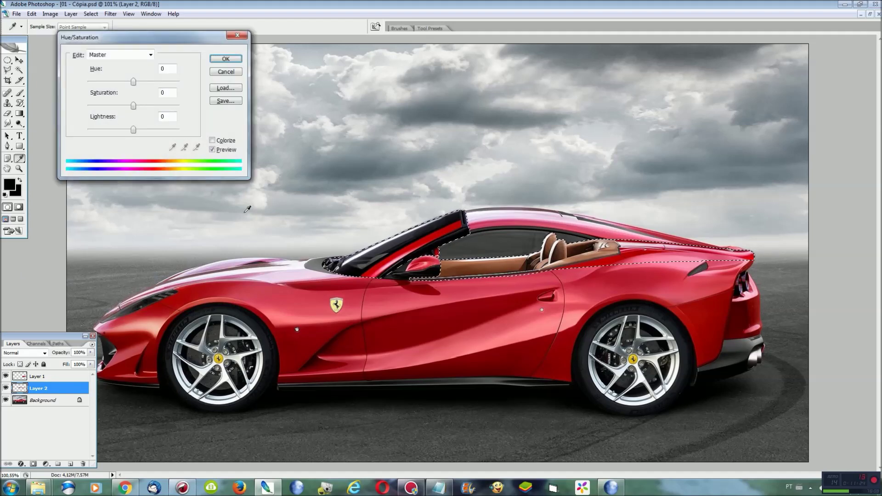
drag(133, 106, 121, 107)
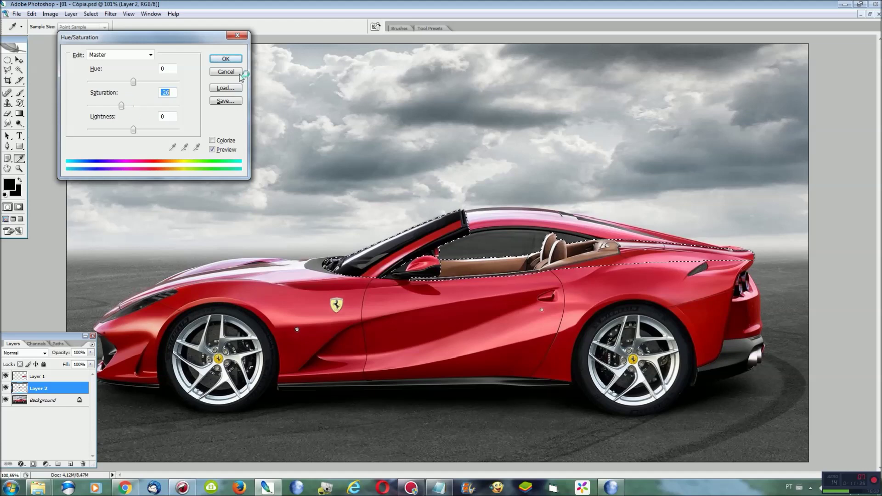
click(225, 60)
click(90, 14)
click(110, 165)
Save the selection as a channel named 'Teto', then flatten the layers.
text(Teto)
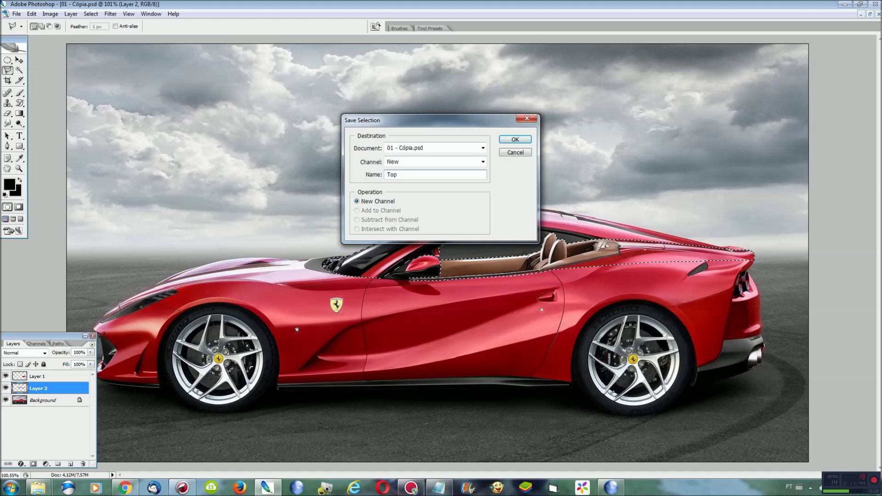
key(Return)
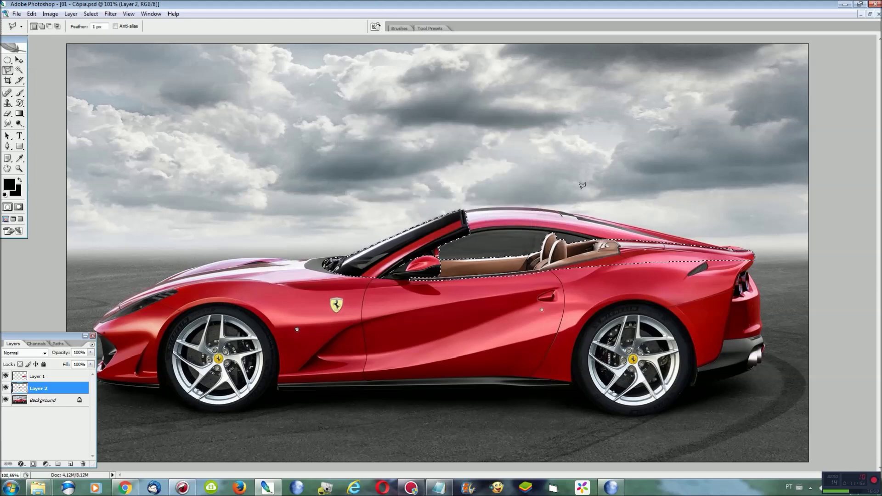
key(ctrl+shift+e)
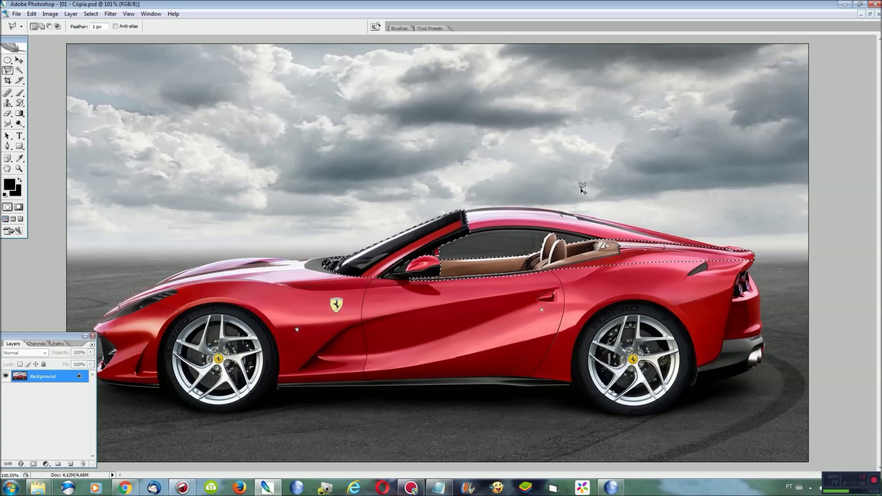
key(ctrl+j)
click(42, 389)
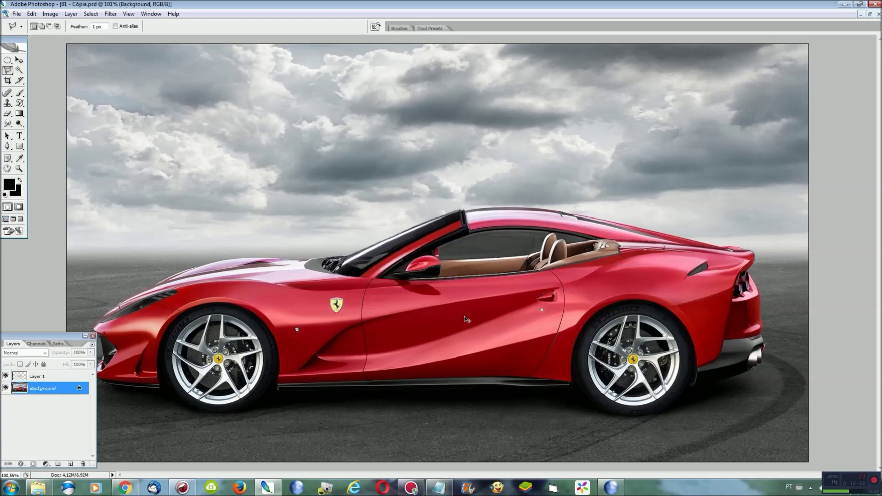
Outline the sky and rear deck band behind the windshield and copy it to a new layer.
key(ctrl+plus)
scroll(465, 314, right, 1)
scroll(368, 253, right, 9)
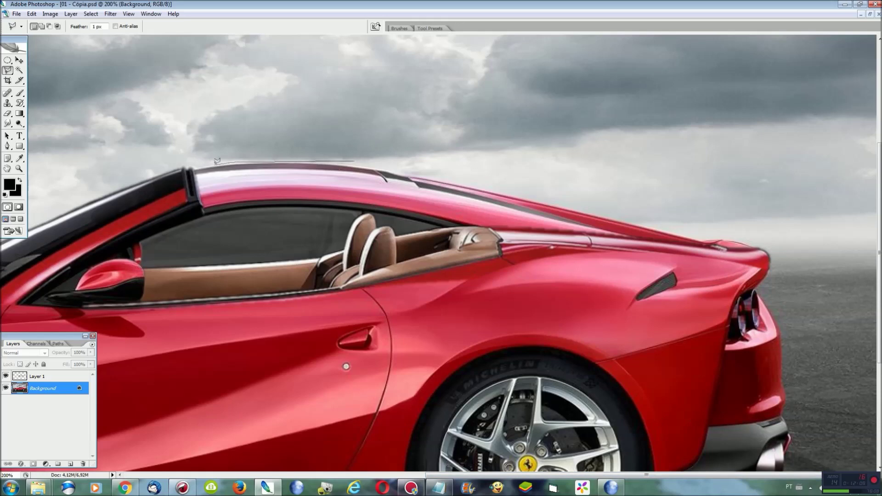
click(121, 272)
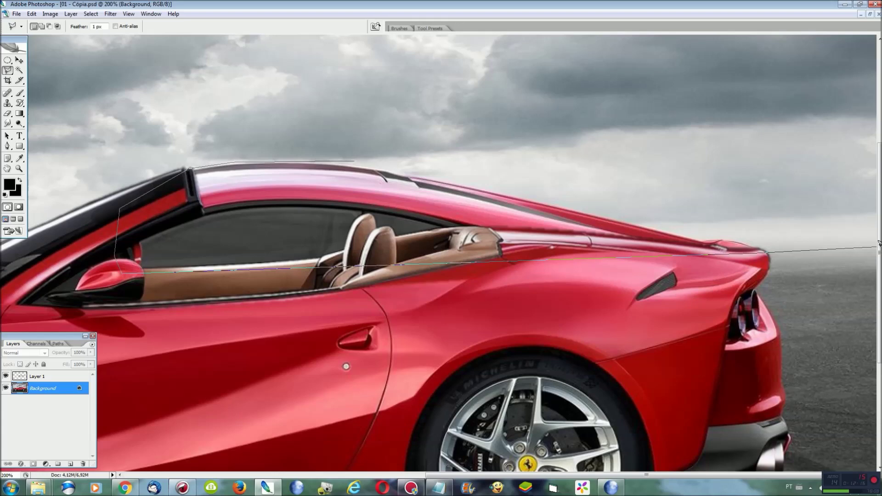
click(876, 128)
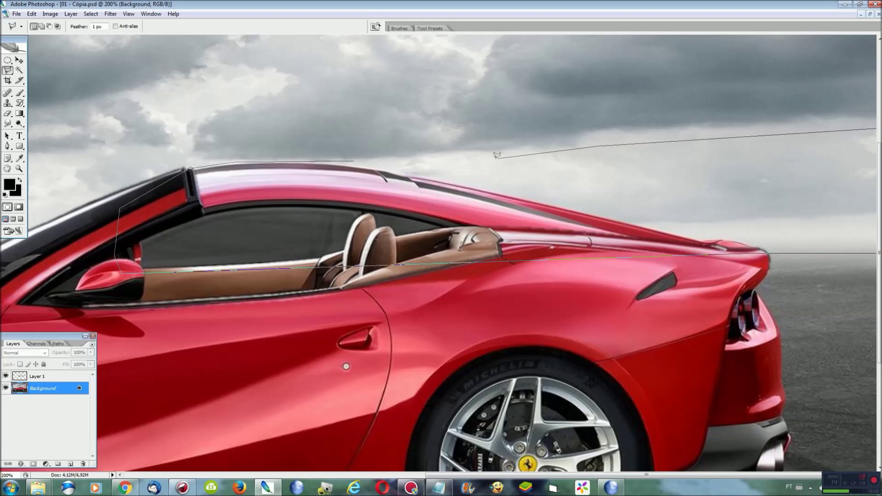
double_click(366, 158)
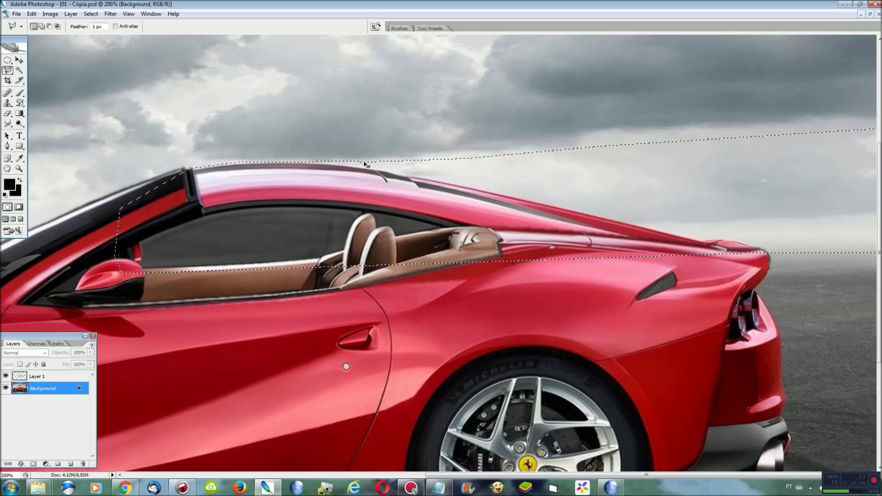
key(ctrl+0)
key(ctrl+j)
key(ctrl+t)
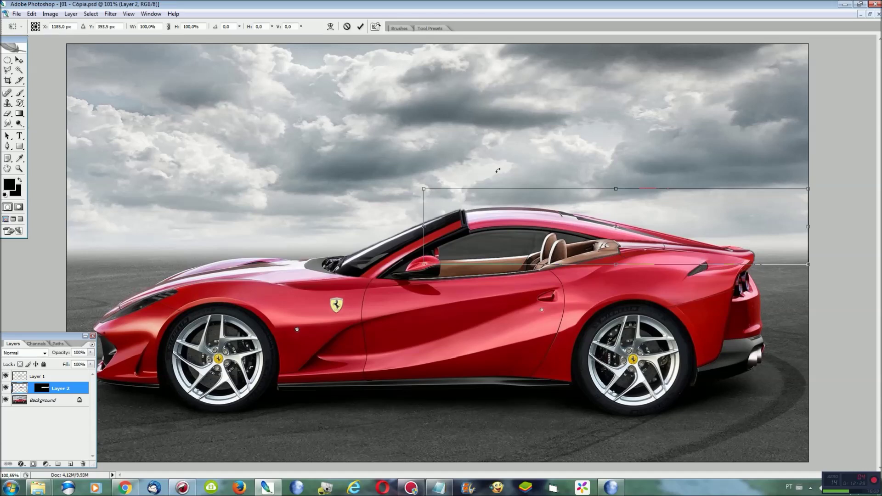
Stretch the copied band leftward over the roof and smudge leftover red deck into the sky.
mouse_move(422, 226)
mouse_down()
mouse_move(286, 177)
mouse_move(3, 171)
mouse_up()
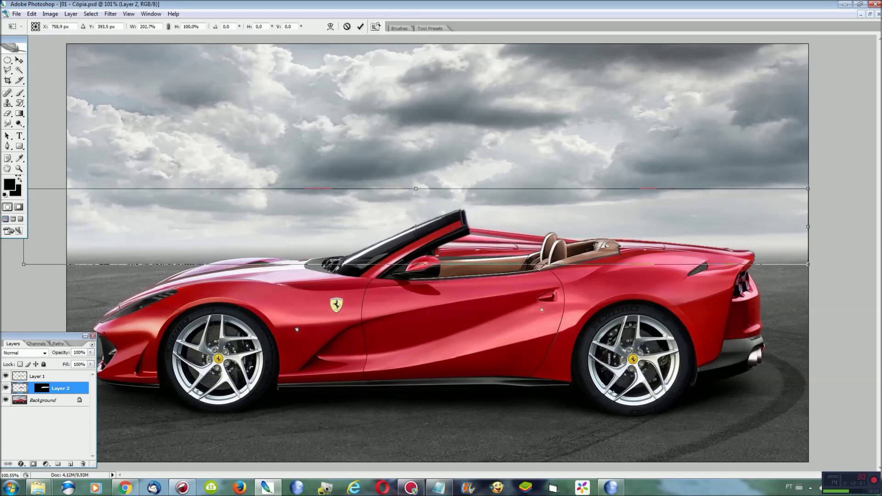
key(Return)
key(r)
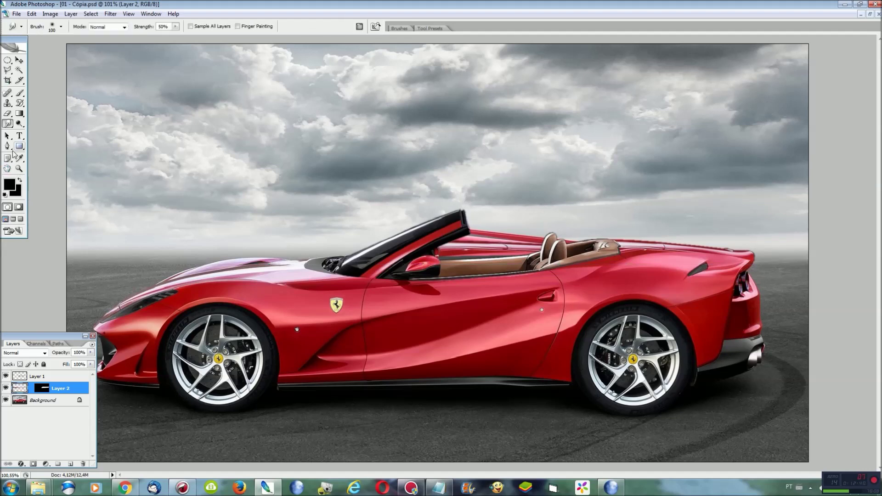
drag(576, 241, 476, 241)
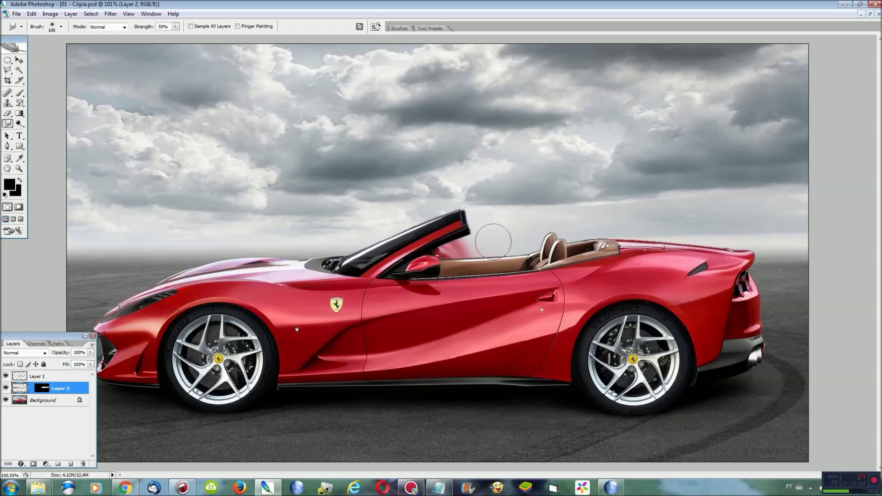
drag(494, 242, 435, 253)
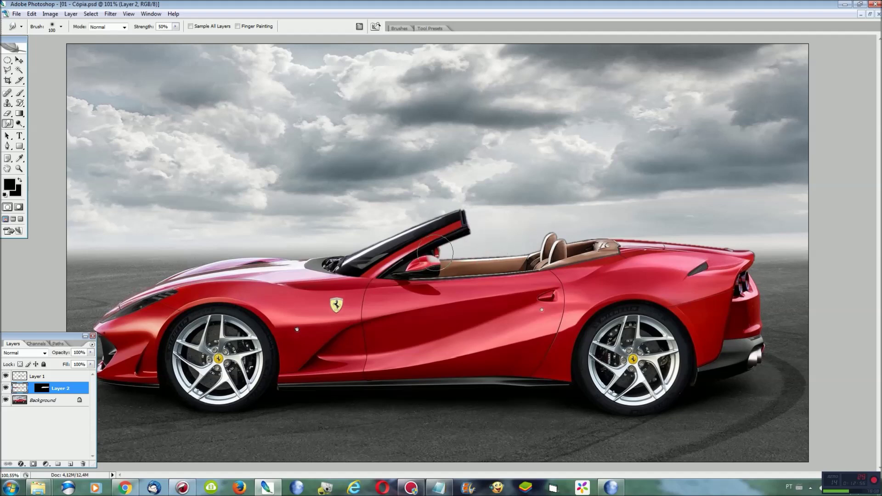
Select and fill the white patch near the side mirror.
key(l)
click(459, 268)
key(ctrl+plus)
key(ctrl+plus)
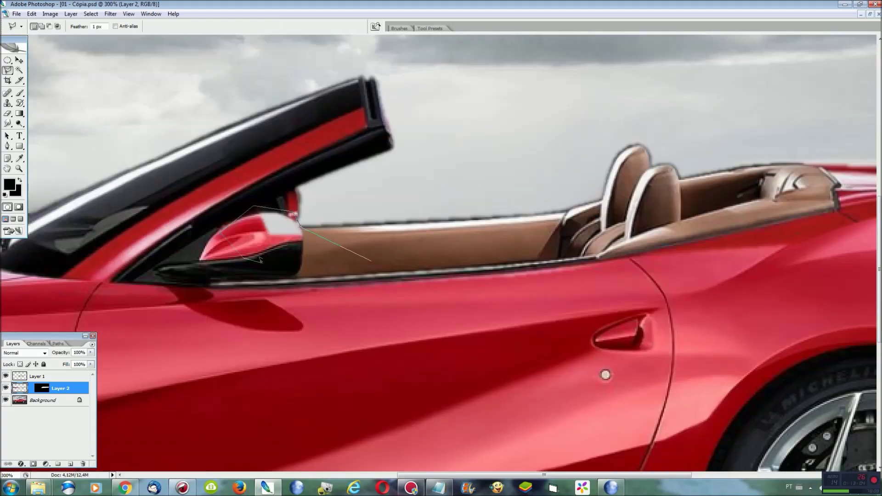
key(Delete)
key(ctrl+d)
key(ctrl+0)
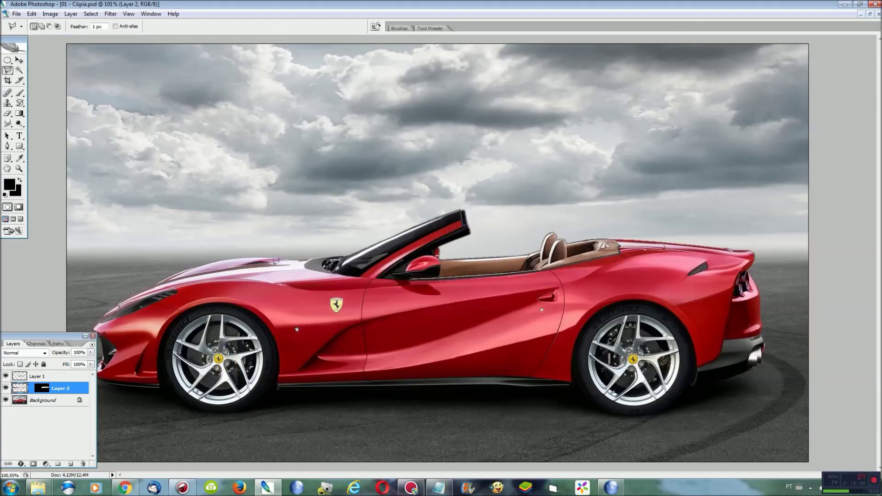
Flatten the layers, load the saved 'Top' selection, and cut the sky area out of it.
key(ctrl+shift+e)
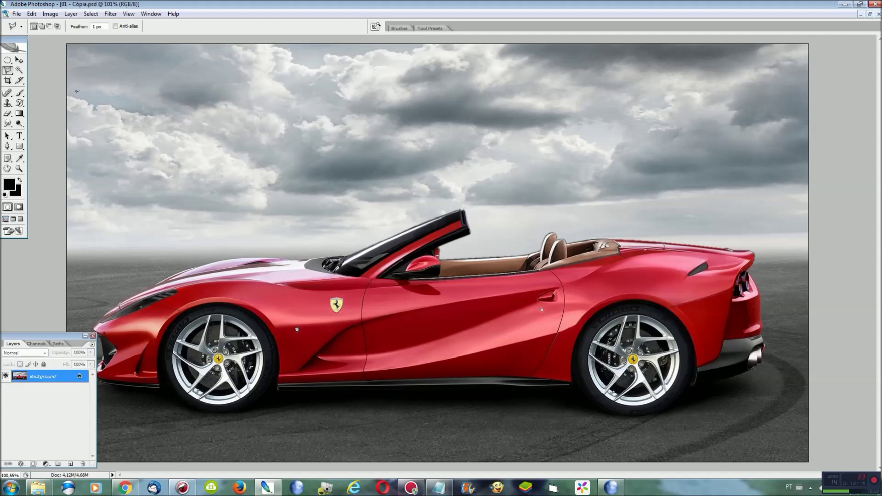
click(90, 14)
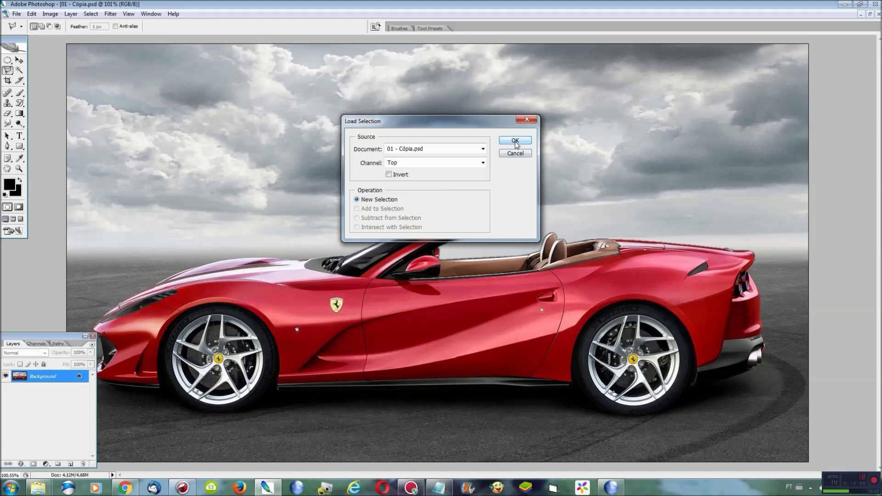
click(512, 140)
key(ctrl+plus)
key(ctrl+plus)
key(ctrl+plus)
key(ctrl+plus)
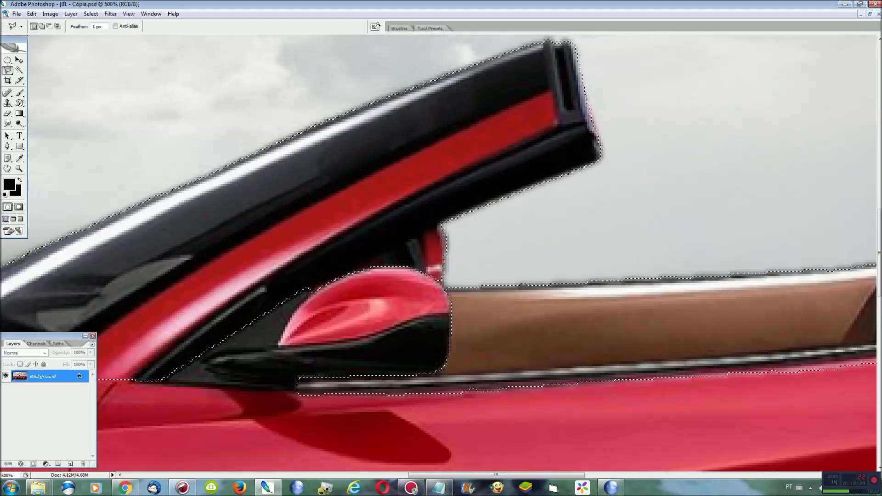
drag(570, 474, 661, 474)
scroll(709, 353, down, 3)
scroll(710, 353, down, 1)
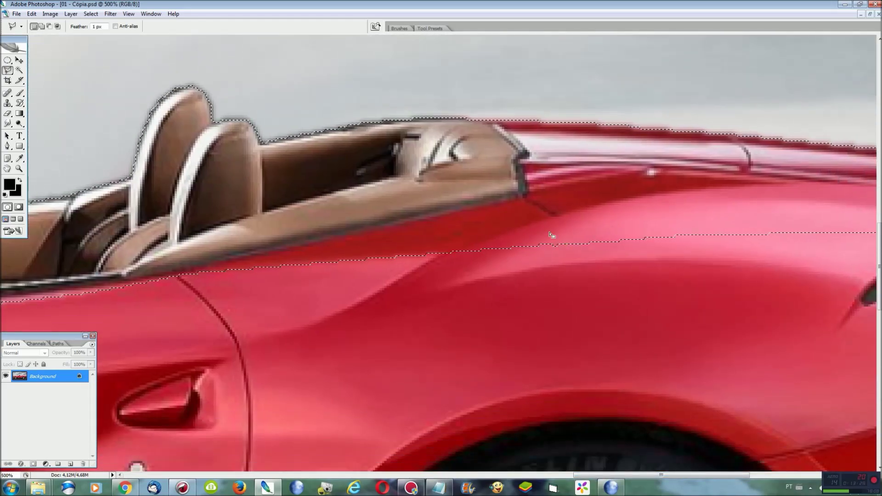
alt+click(437, 254)
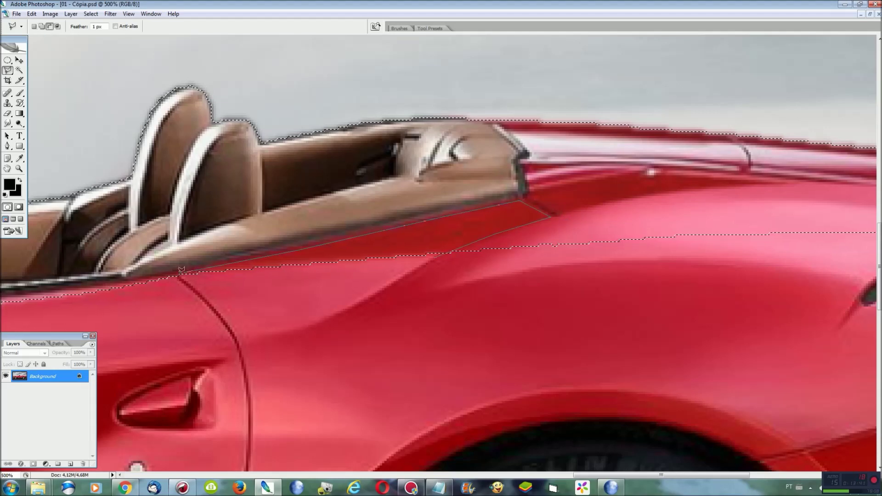
ctrl+alt+click(147, 294)
ctrl+alt+click(147, 294)
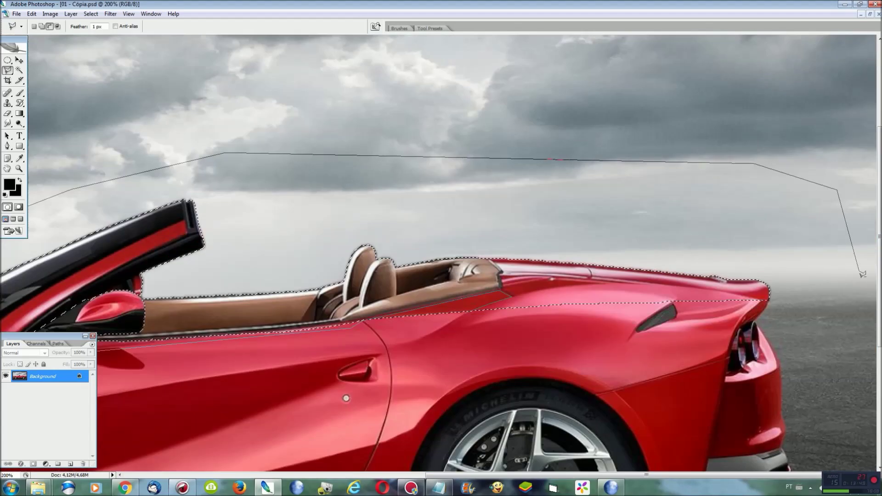
double_click(440, 318)
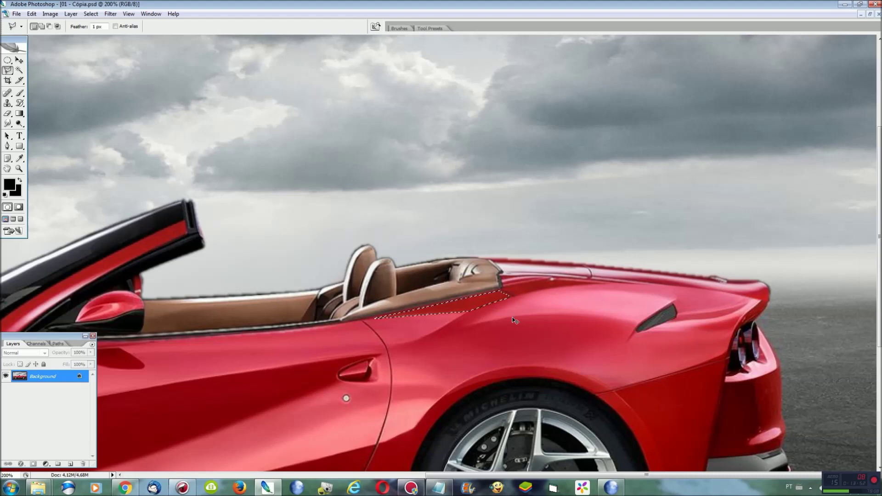
Smudge the red bodywork behind the seats with a 50 px brush.
ctrl+click(514, 313)
ctrl+click(514, 314)
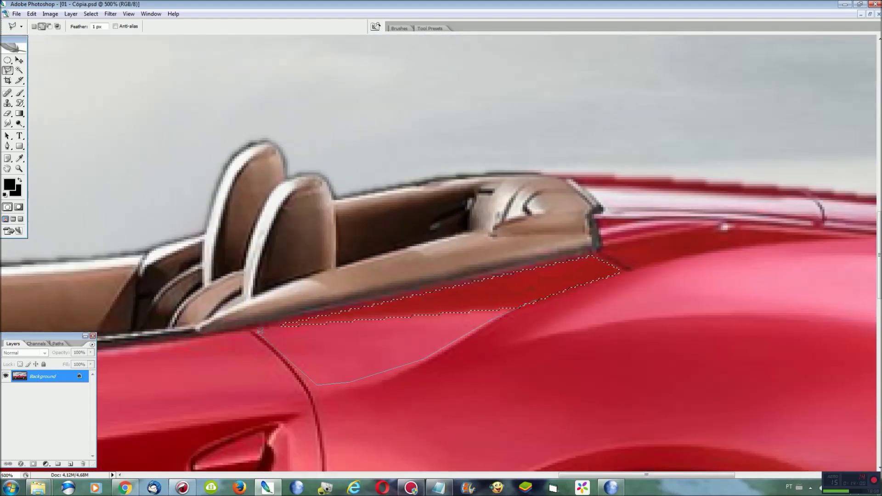
double_click(477, 294)
key(r)
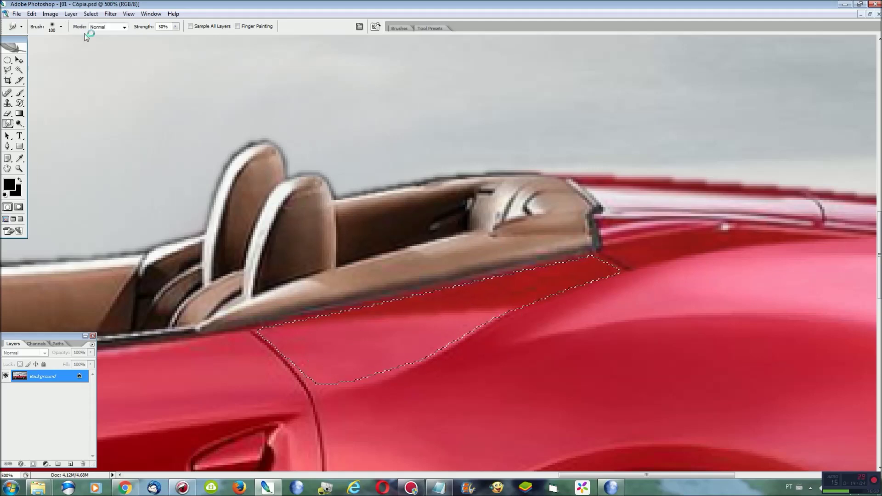
click(61, 26)
double_click(94, 42)
text(50)
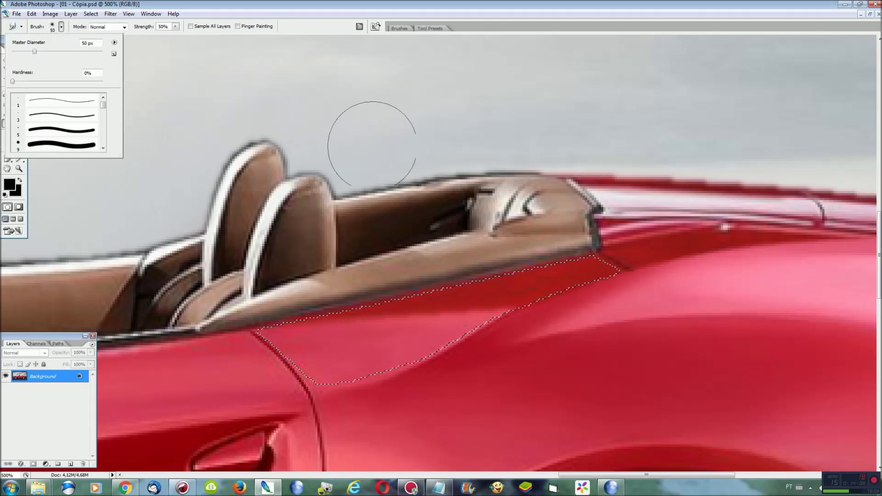
click(329, 294)
mouse_move(329, 294)
mouse_down()
mouse_move(624, 243)
mouse_move(597, 271)
mouse_up()
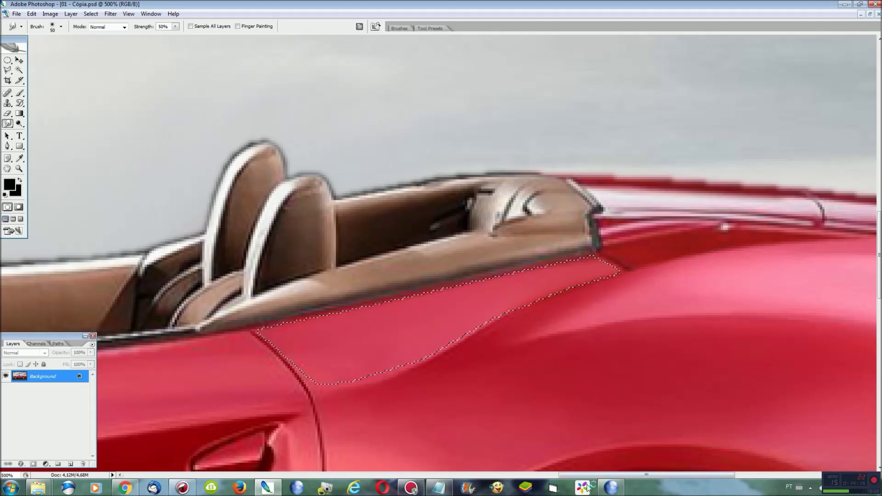
Clear the selection and sample the red body colour on the rear deck.
click(20, 158)
key(ctrl+d)
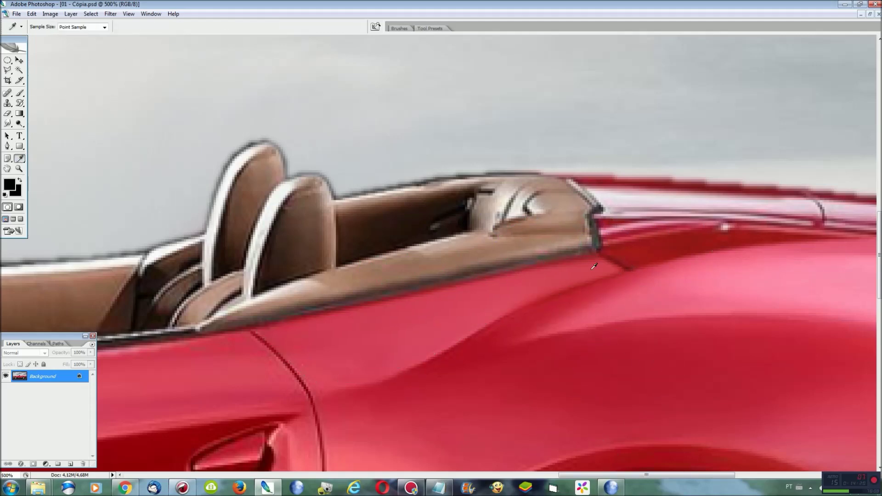
scroll(601, 264, down, 1)
key(ctrl+plus)
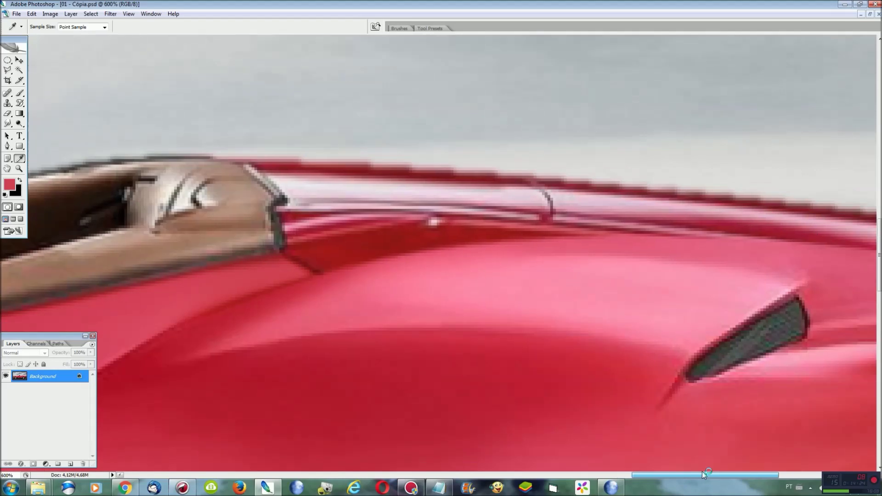
scroll(695, 391, right, 1)
Select the dark rear-deck patch and fill it with the sampled red.
key(l)
click(561, 234)
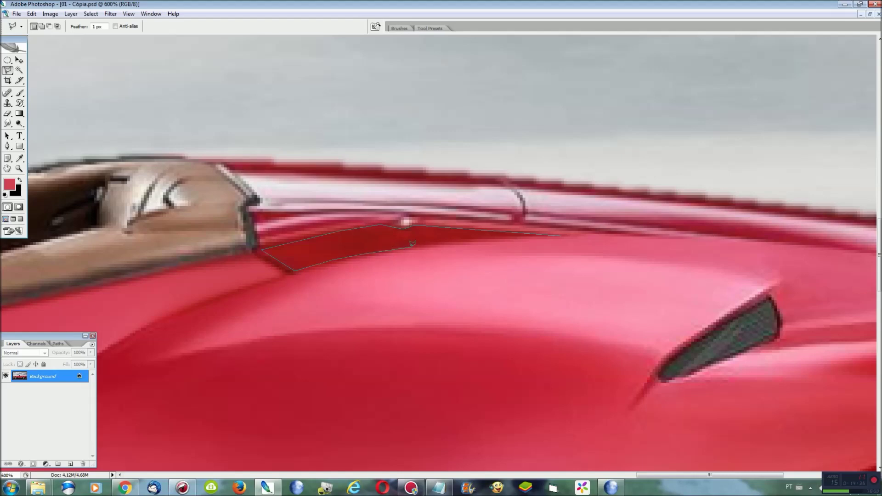
click(551, 232)
key(ctrl+BackSpace)
key(ctrl+z)
key(x)
key(ctrl+BackSpace)
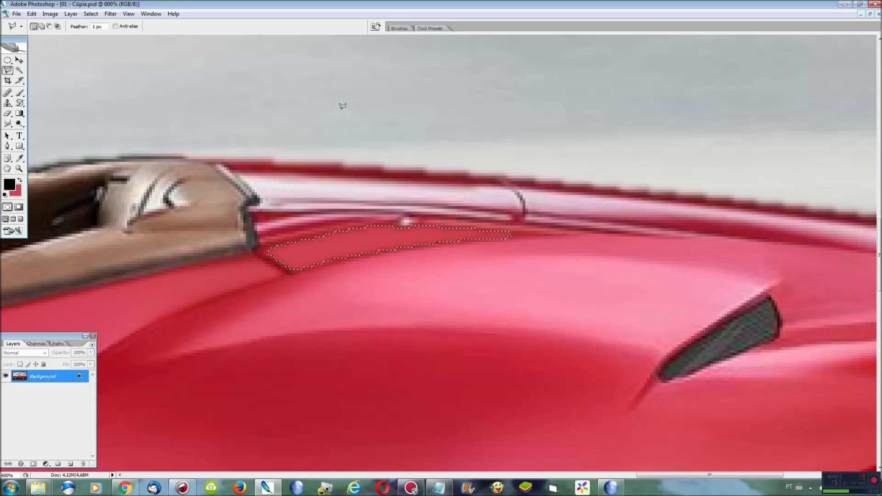
key(ctrl+0)
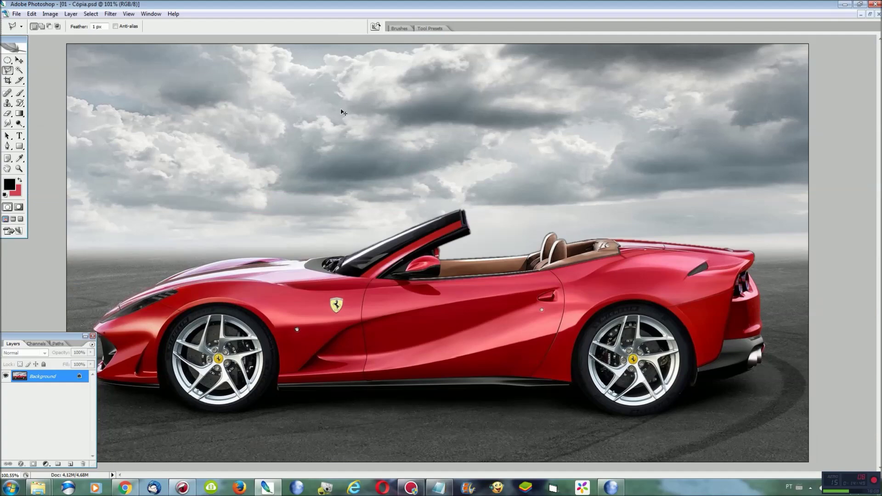
key(ctrl+plus)
key(ctrl+plus)
key(ctrl+plus)
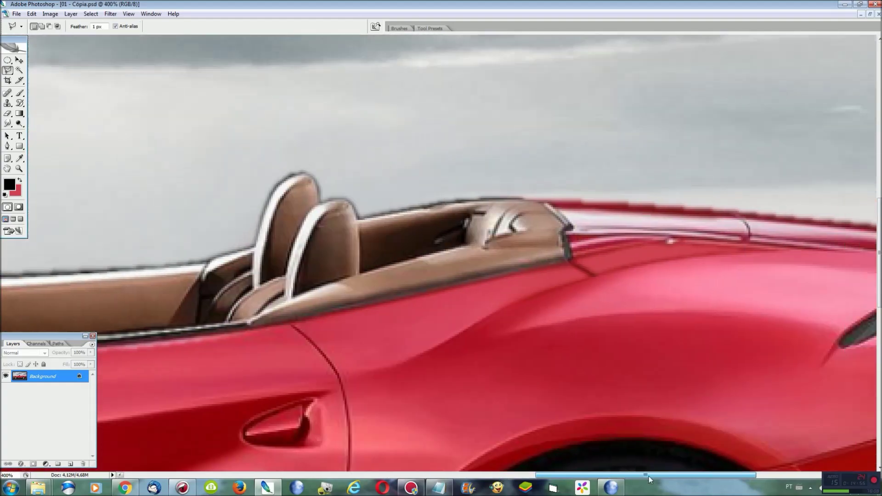
Lasso-select the sky over the rear deck, then subtract the seat area from the selection.
drag(499, 475, 749, 475)
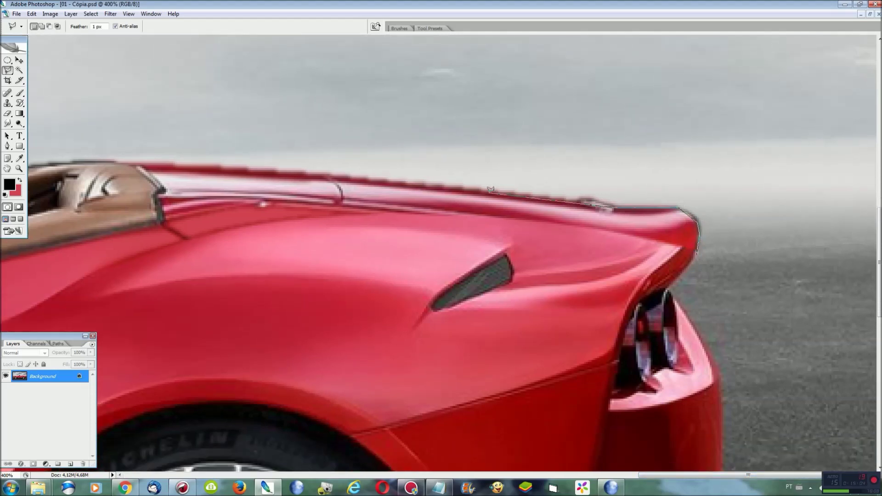
click(354, 171)
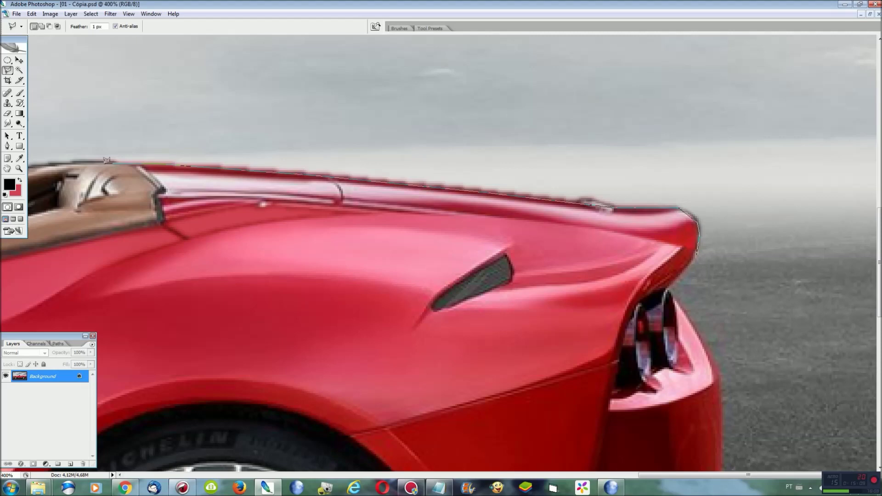
drag(100, 159, 484, 148)
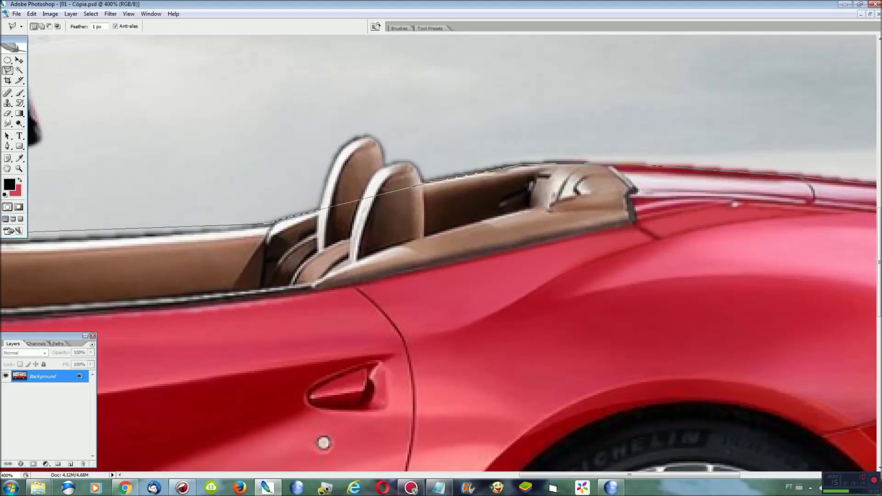
drag(218, 217, 863, 224)
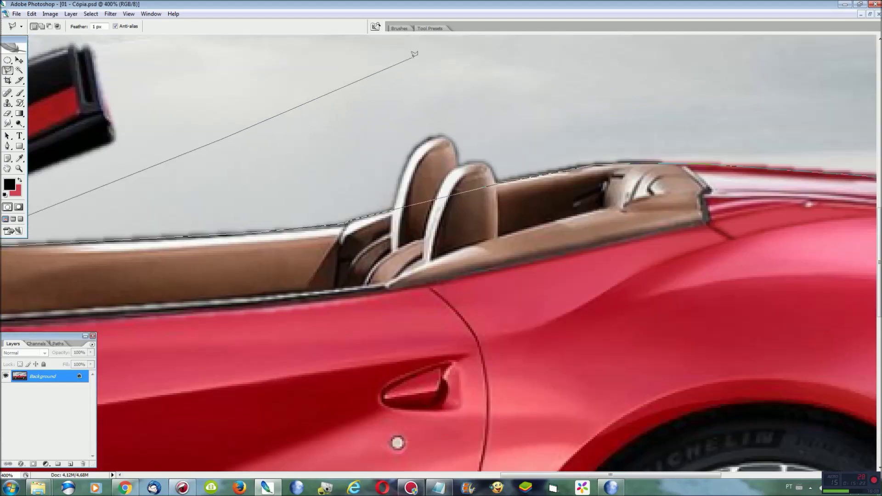
click(413, 55)
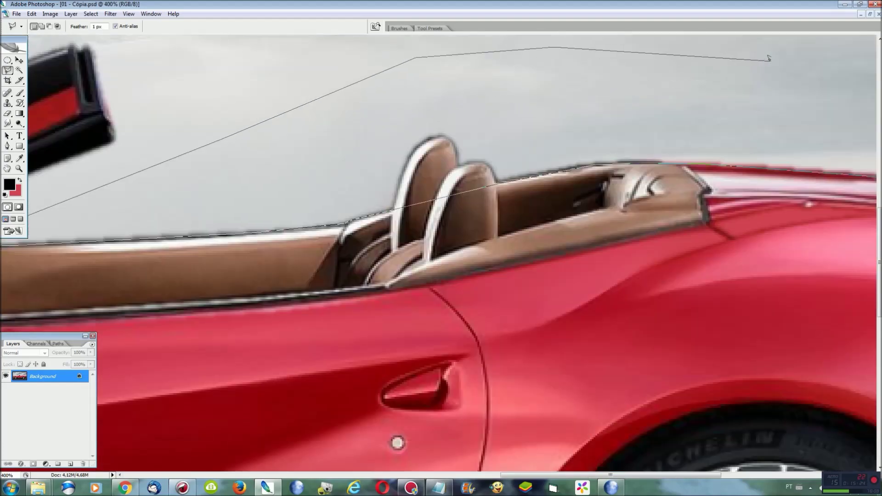
double_click(760, 137)
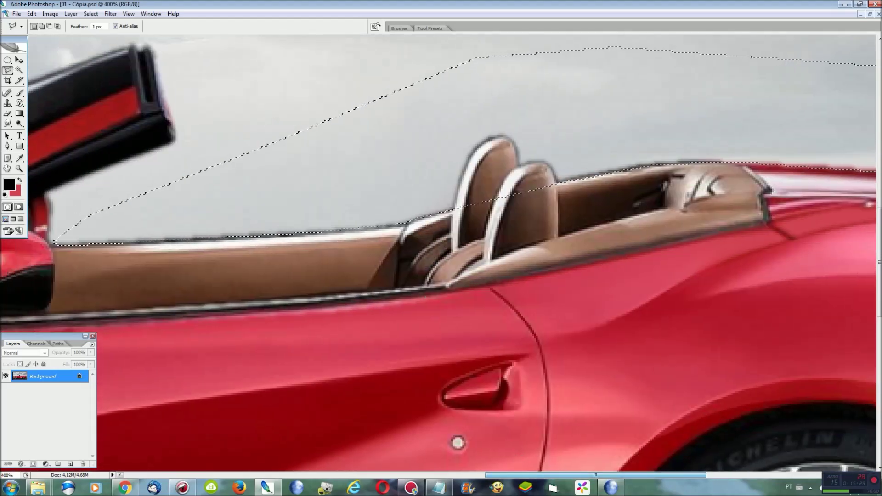
scroll(457, 442, up, 1)
alt+click(564, 241)
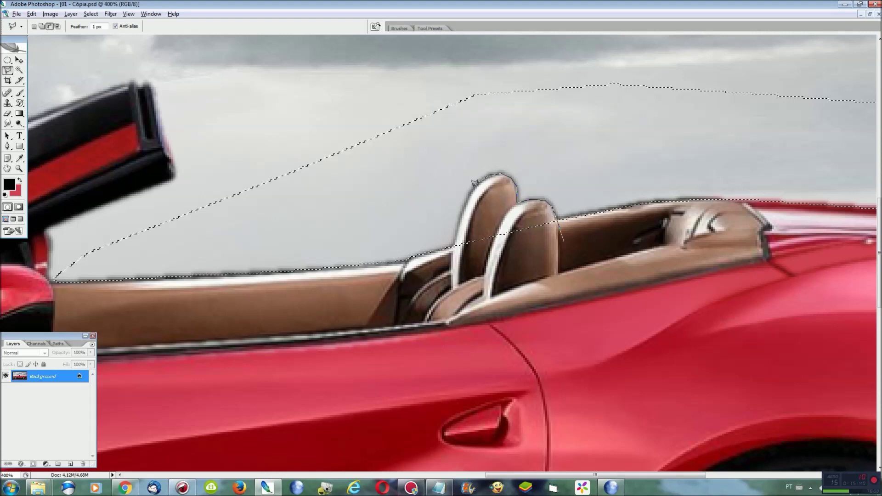
double_click(472, 262)
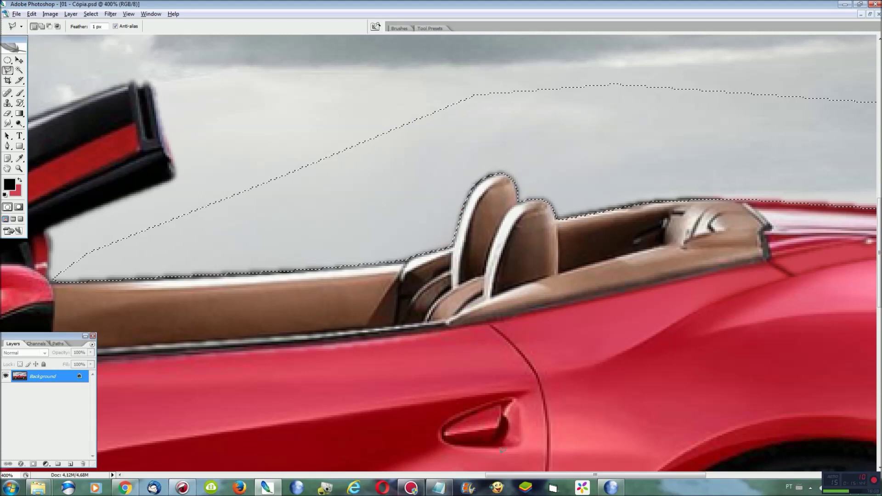
scroll(441, 252, right, 10)
Smudge the selected rear-deck edges, discarding an unfinished outline near the spoiler.
key(r)
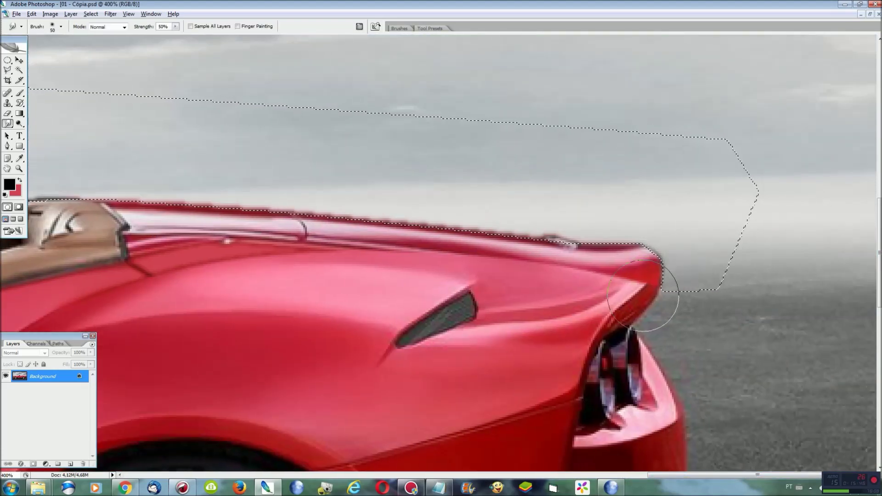
key(l)
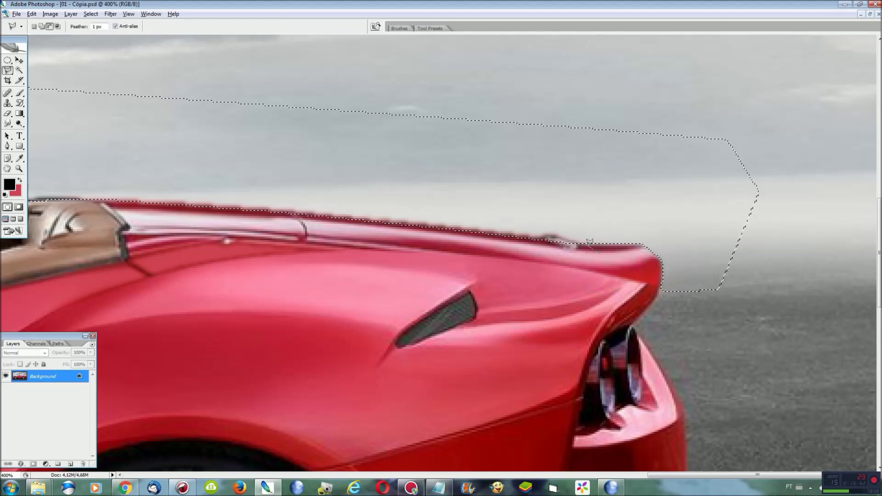
key(Escape)
key(r)
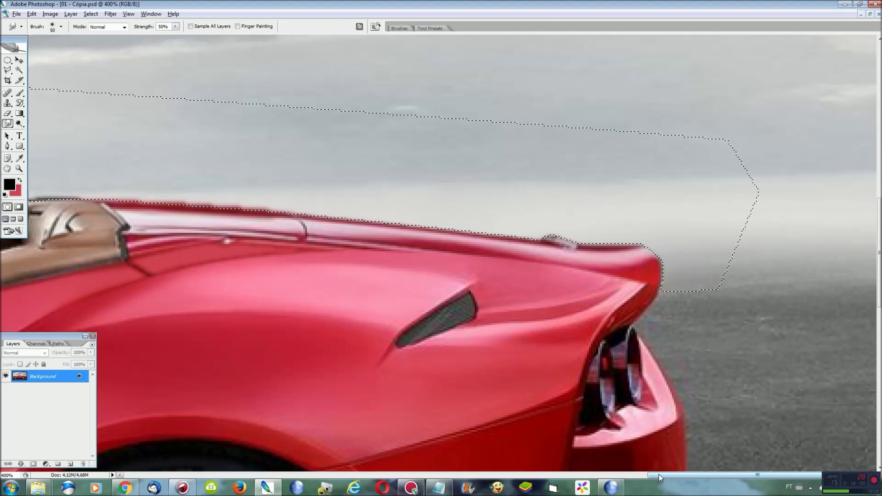
scroll(653, 231, left, 5)
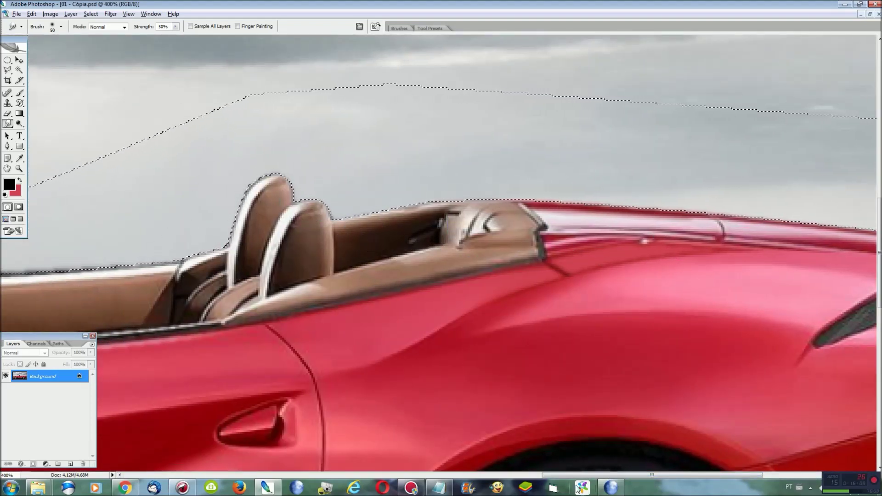
scroll(270, 191, left, 5)
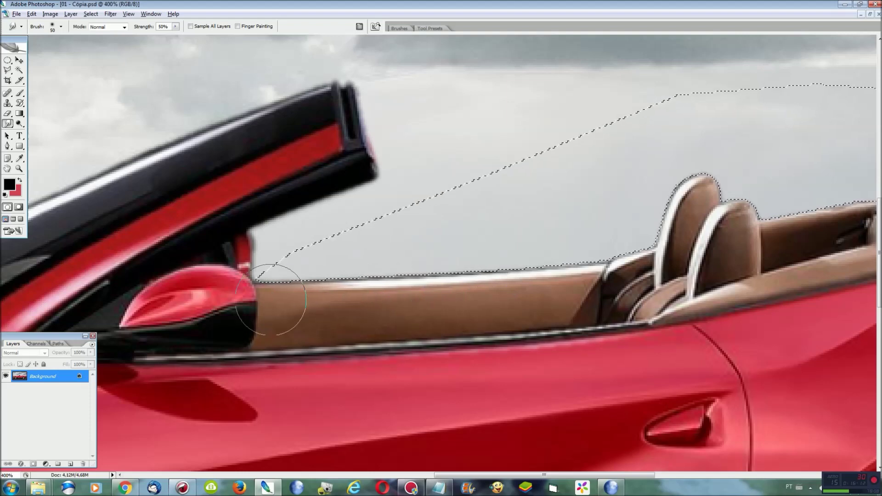
drag(615, 476, 521, 475)
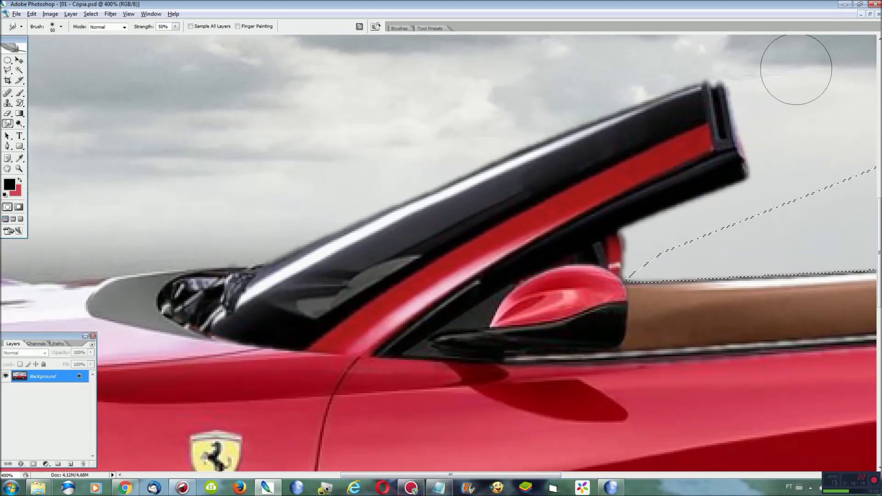
Select the sky above the windshield pillar, smudge its edge, and fit the image on screen.
key(l)
click(704, 83)
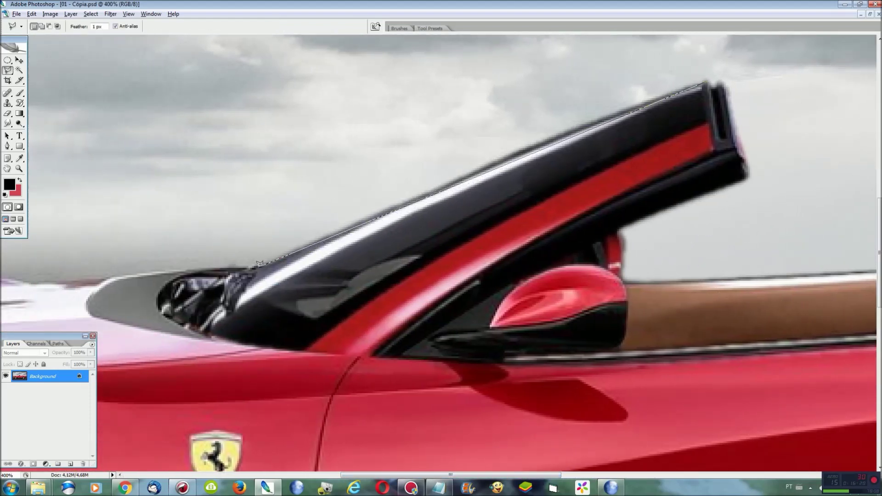
click(268, 257)
click(265, 201)
scroll(467, 59, up, 3)
click(370, 198)
click(563, 151)
double_click(708, 143)
scroll(708, 143, down, 2)
key(r)
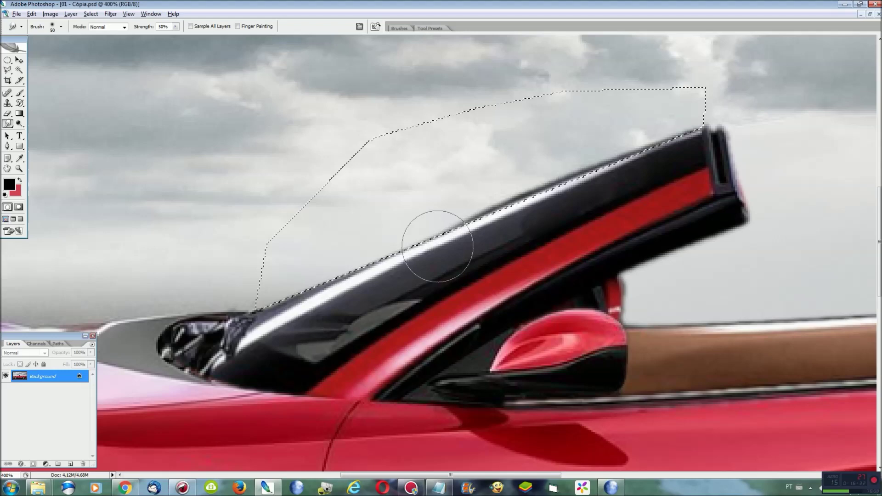
key(ctrl+0)
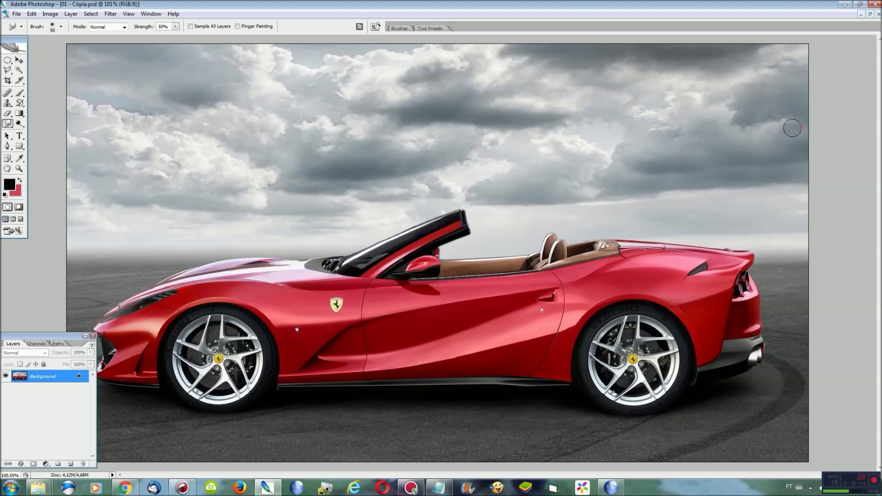
Switch to the Blur tool and soften the car's upper edge from windshield to spoiler.
drag(9, 124, 46, 125)
scroll(474, 234, up, 2)
scroll(474, 235, up, 1)
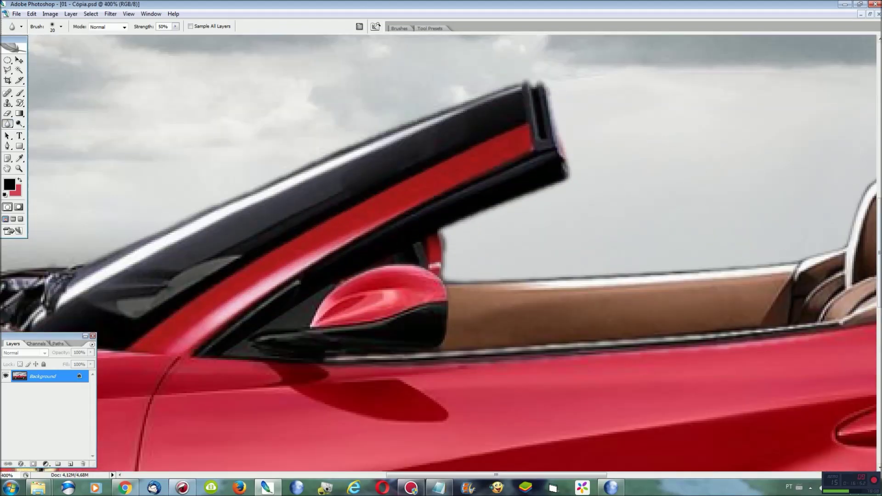
drag(486, 474, 739, 474)
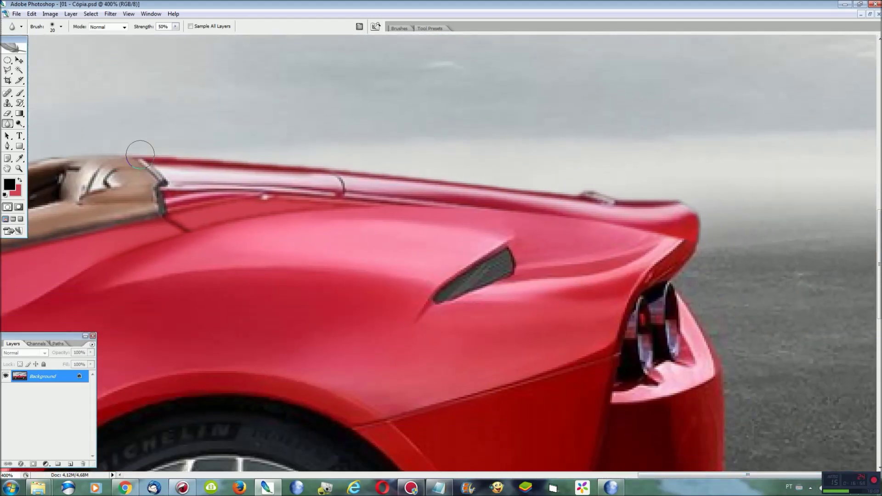
drag(140, 155, 680, 195)
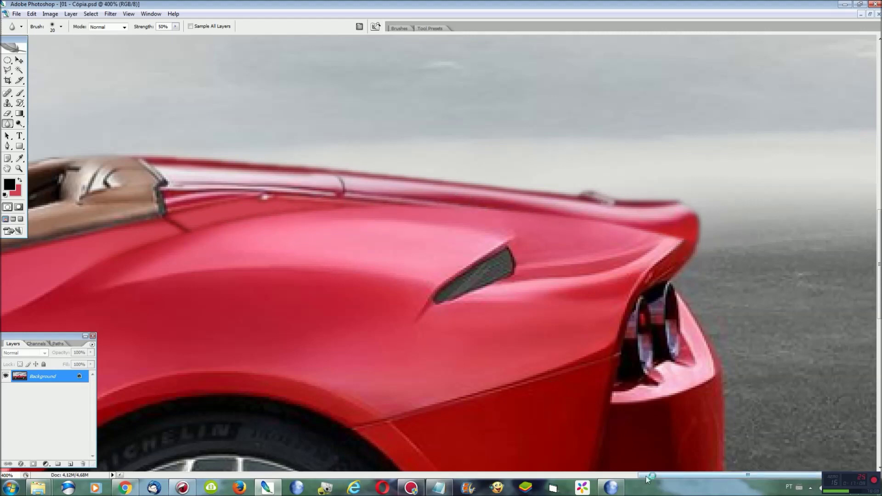
drag(646, 476, 535, 476)
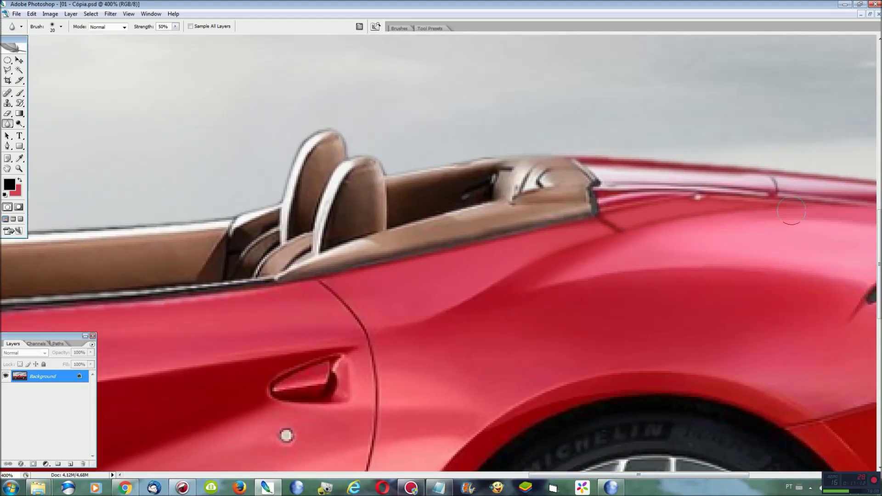
drag(617, 476, 479, 476)
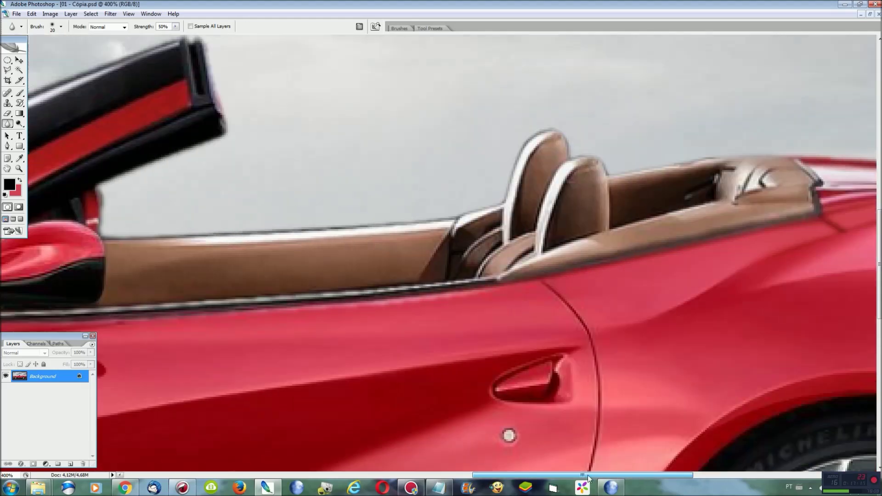
Blur the door's chrome window strip, the mirror base and the windshield pillar's top edge.
drag(418, 317, 836, 278)
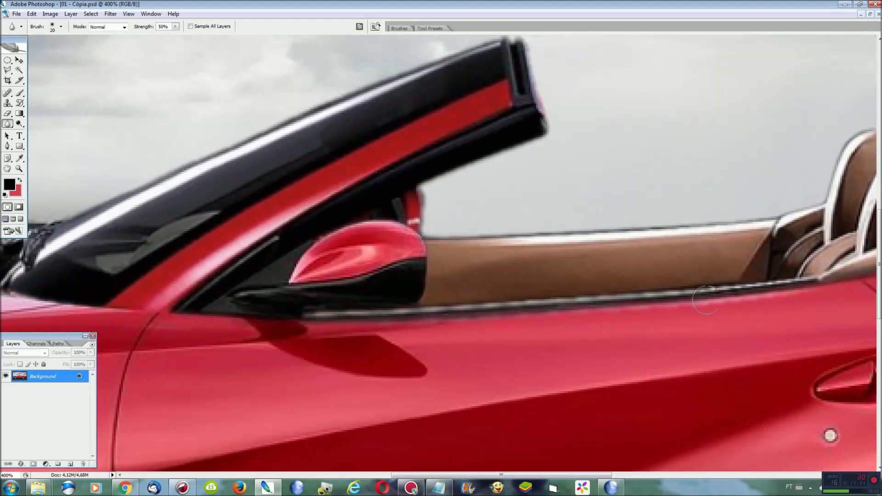
drag(615, 477, 539, 476)
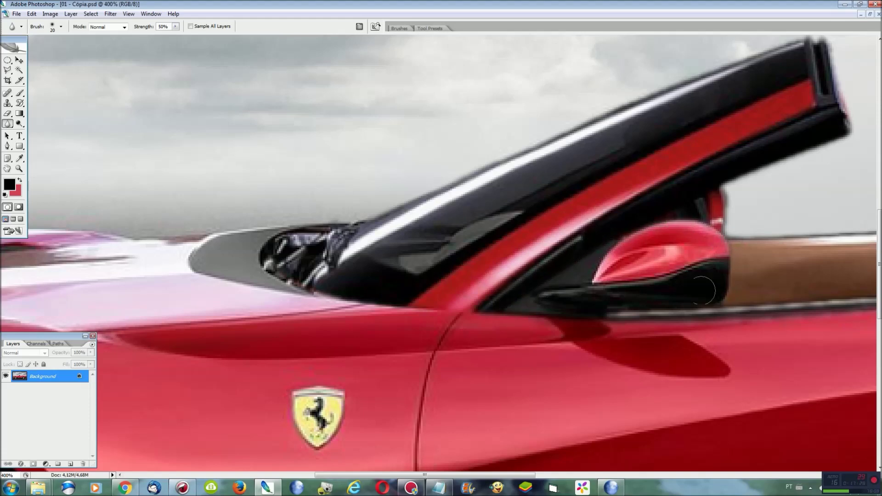
drag(308, 290, 351, 234)
mouse_move(390, 203)
mouse_down()
mouse_move(675, 83)
mouse_move(845, 118)
mouse_up()
drag(512, 475, 653, 475)
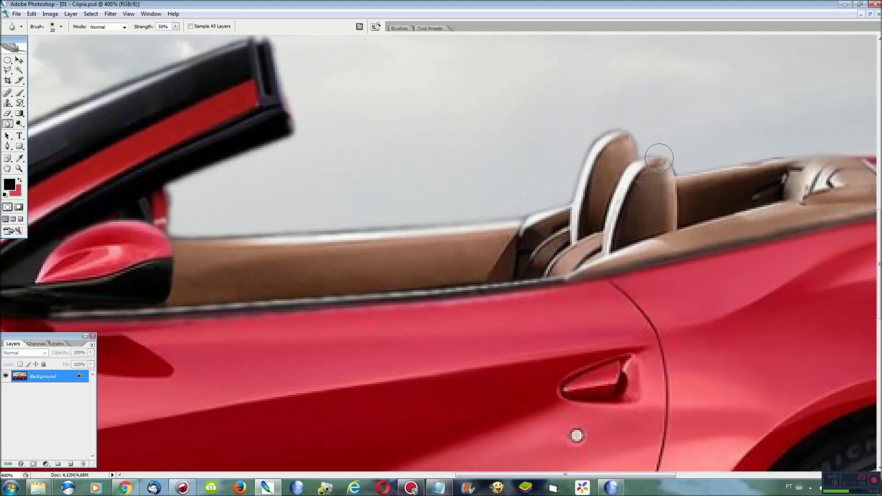
drag(849, 157, 581, 158)
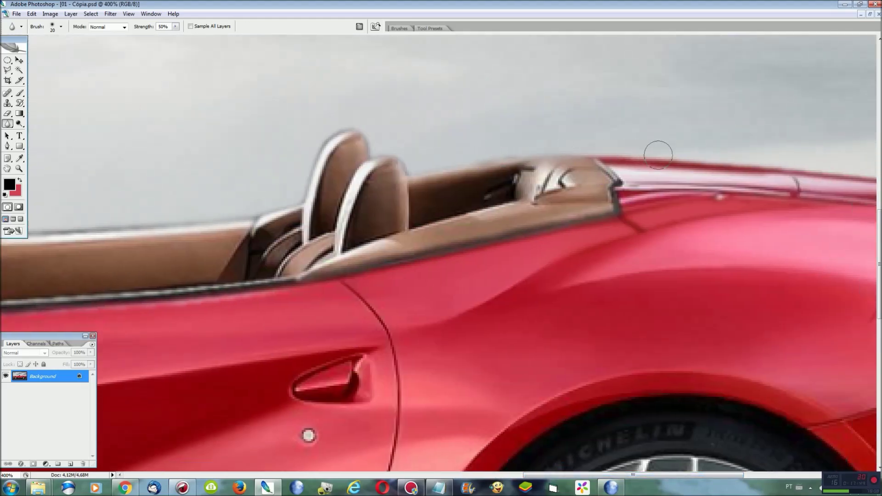
key(ctrl+0)
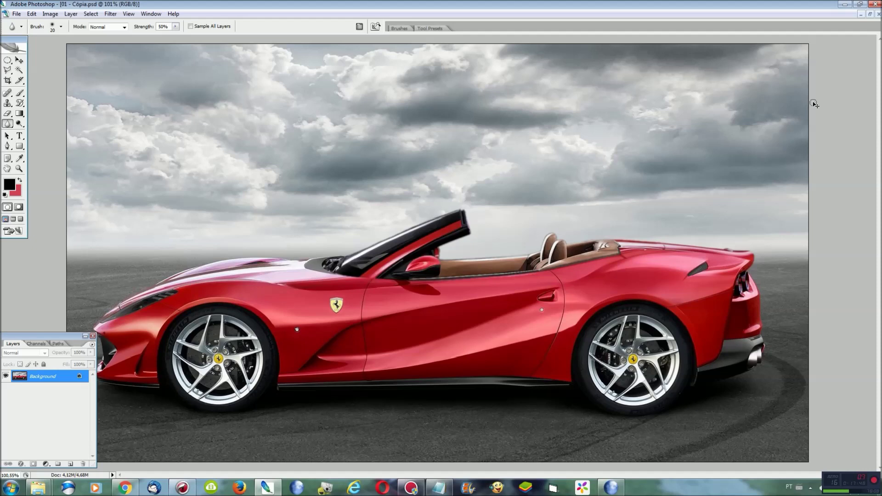
Type a white two-line author credit on the car door and nudge it slightly down-left.
key(t)
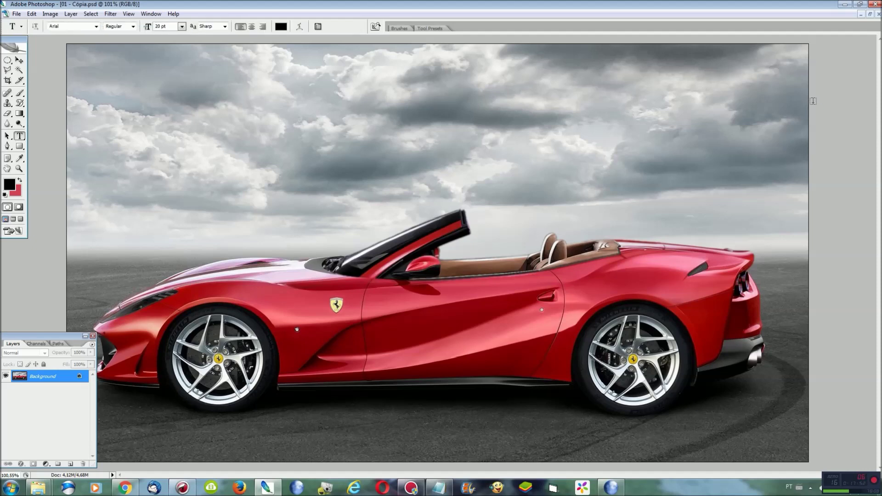
click(5, 194)
key(x)
click(377, 324)
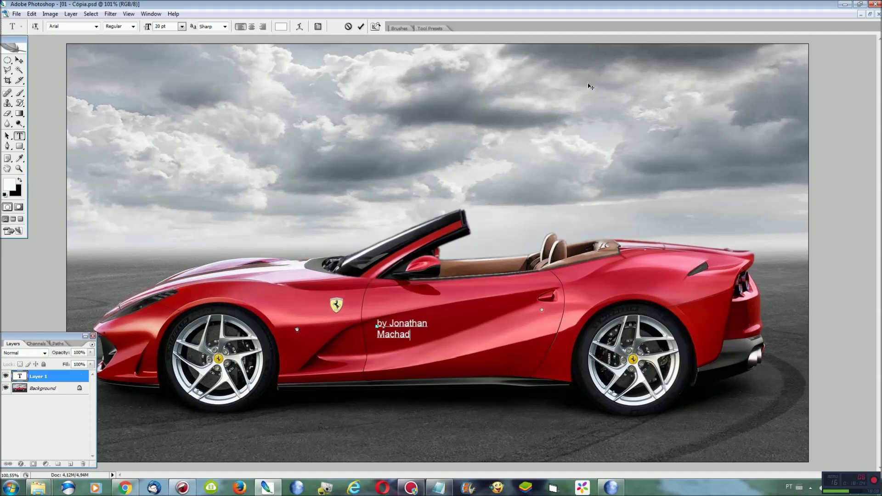
click(19, 60)
key(ctrl+t)
drag(417, 336, 406, 344)
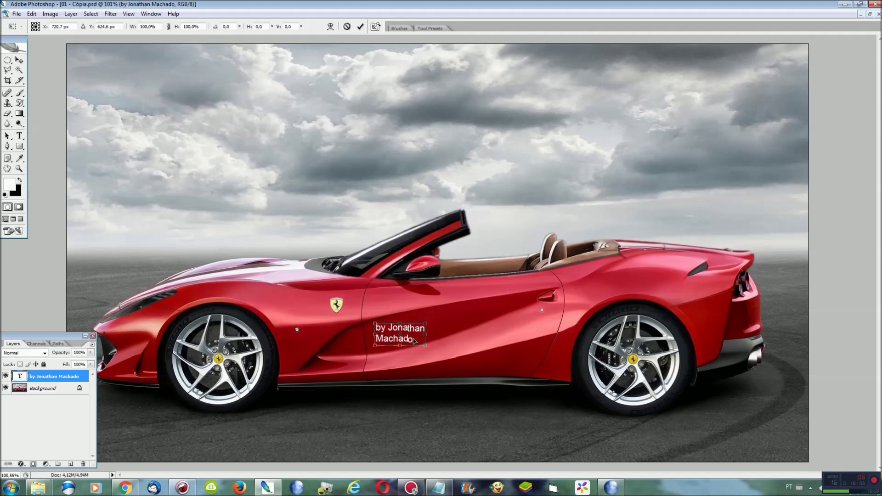
click(19, 60)
Apply the text transform, boost image saturation to +55, then bring up the Sharpen filters.
click(412, 181)
key(ctrl+u)
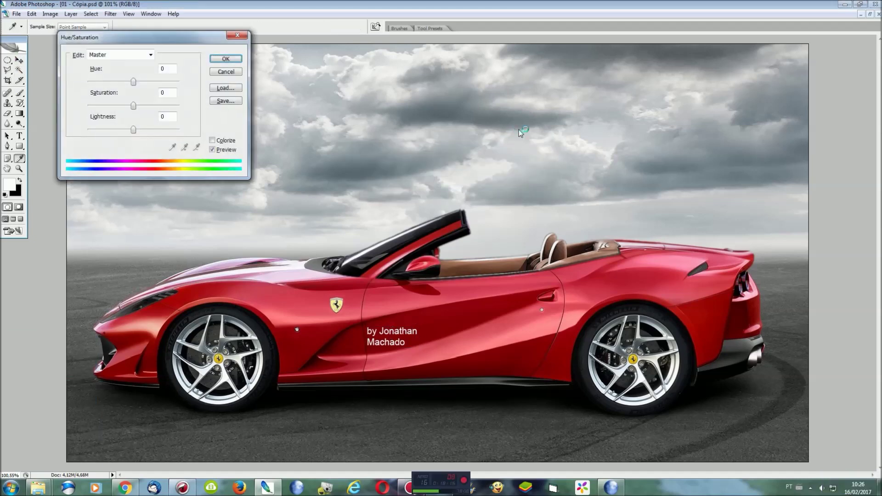
drag(135, 106, 161, 108)
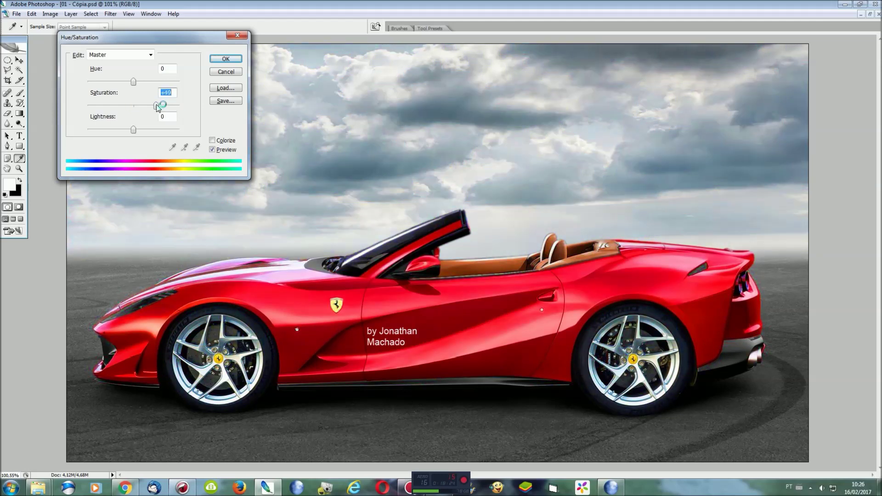
click(226, 72)
click(110, 14)
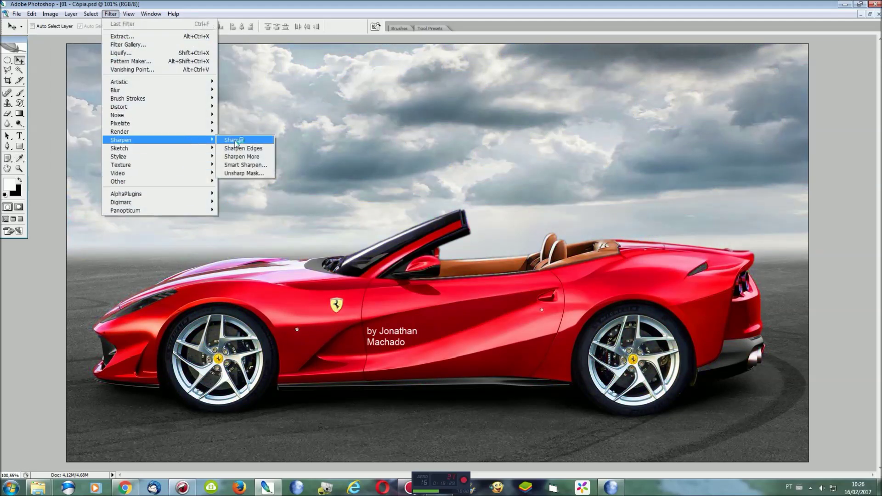